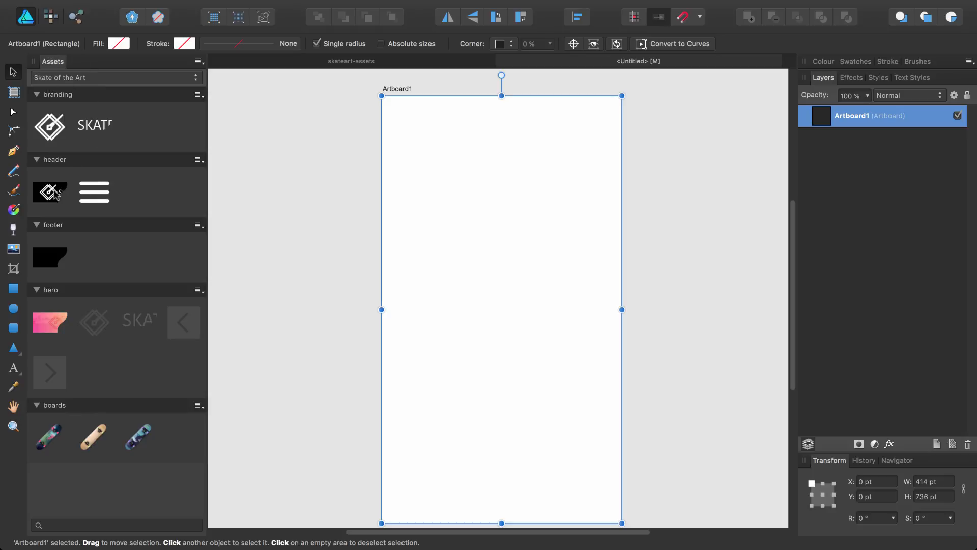
# - Place the header asset across the top edge of Artboard1 and add the footer asset near its bottom edge
pyautogui.moveTo(51, 193); pyautogui.dragTo(361, 177)
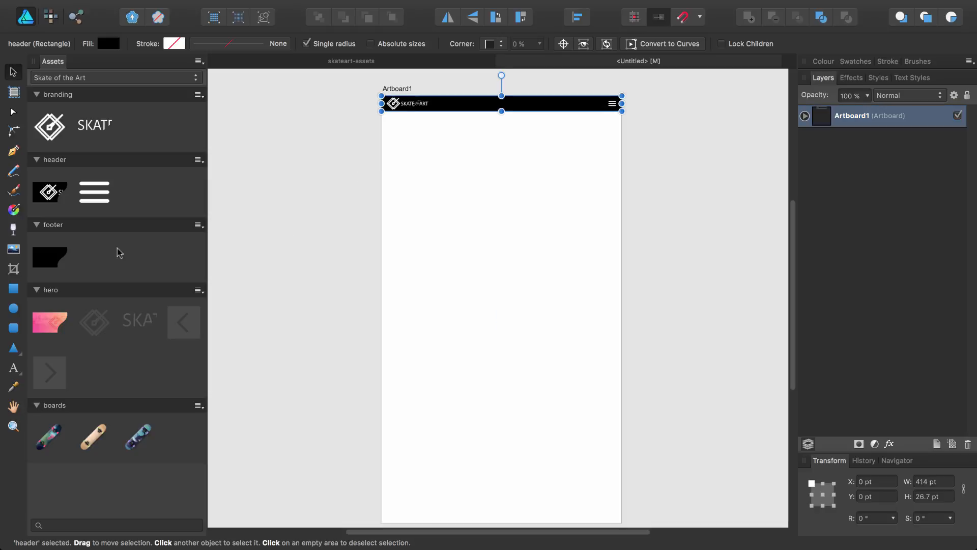
pyautogui.moveTo(53, 257); pyautogui.dragTo(501, 467)
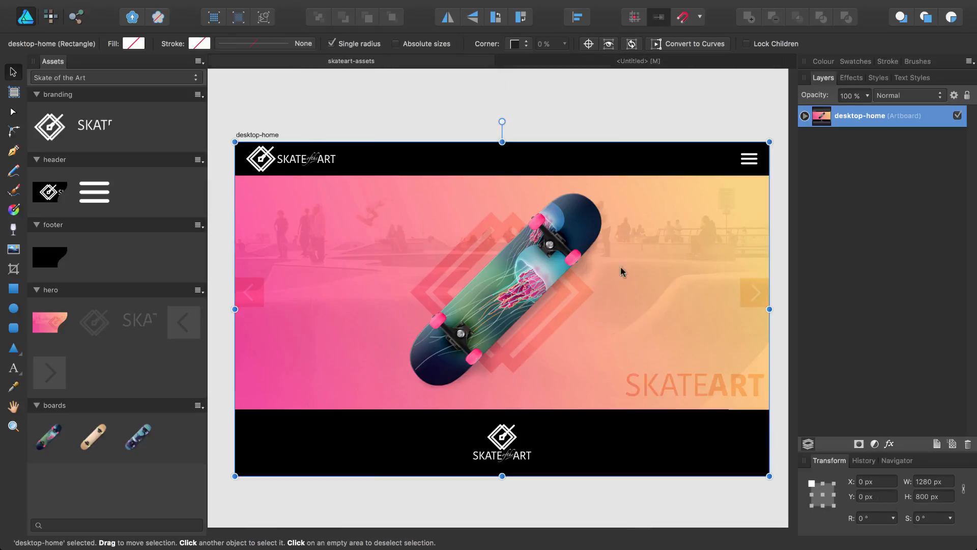
# - Turn on the display of the Assets studio panel for the skateart-assets document
pyautogui.click(601, 64)
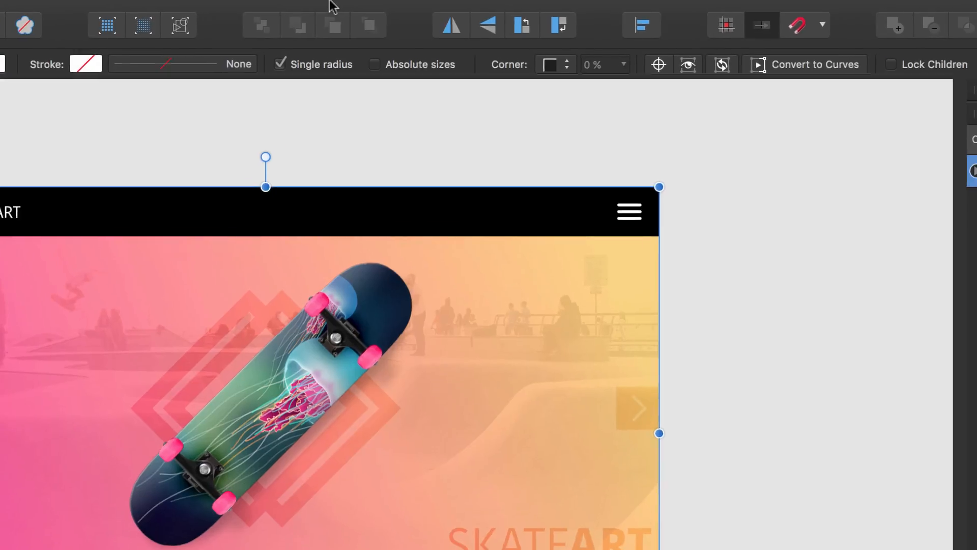
pyautogui.moveTo(328, 2)
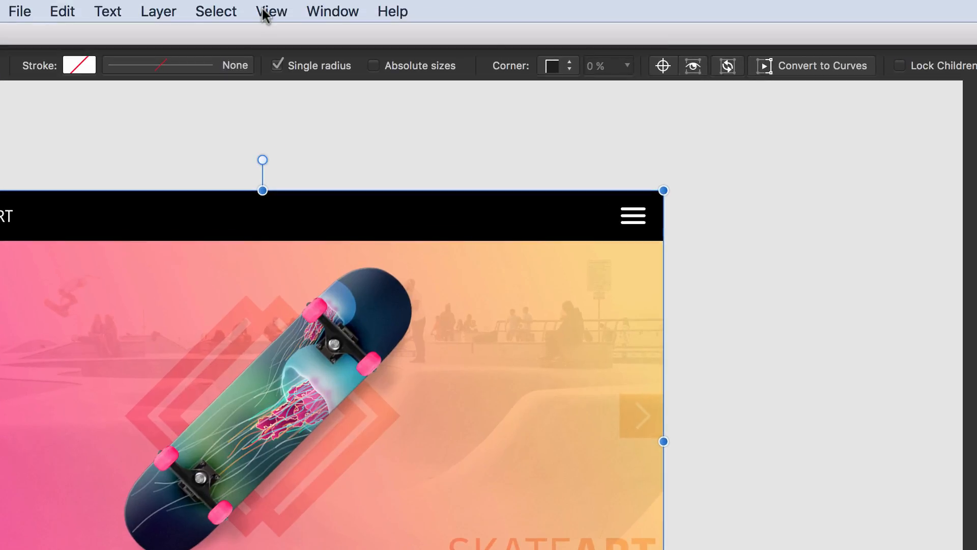
pyautogui.click(265, 12)
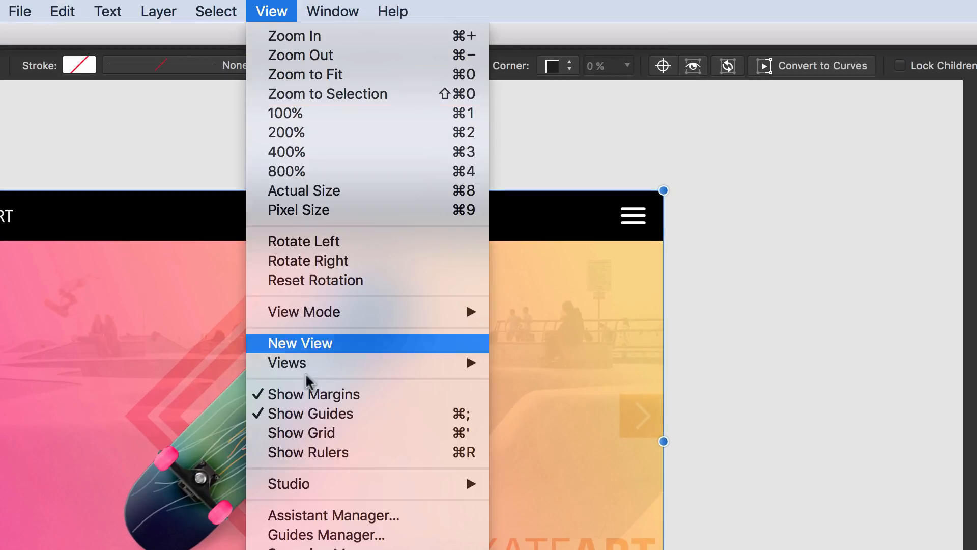
pyautogui.moveTo(366, 487)
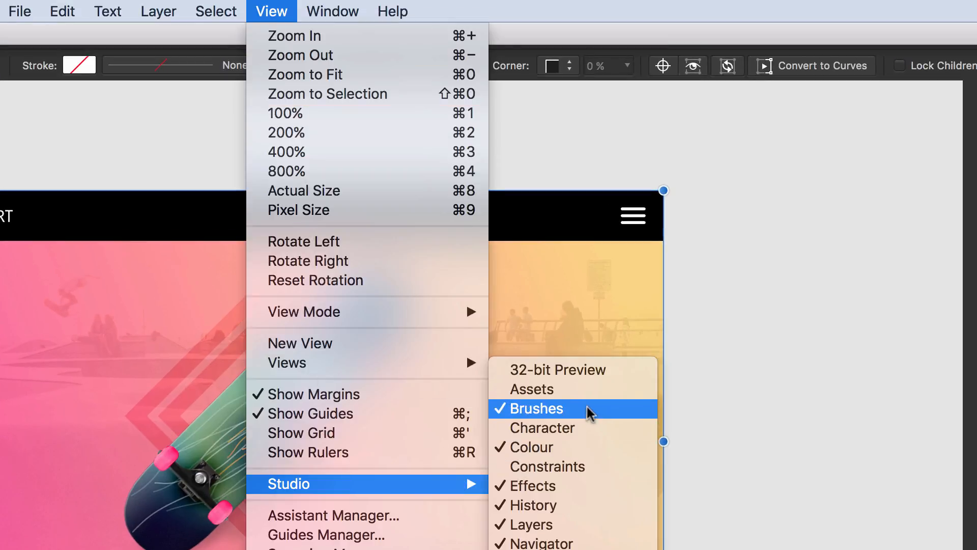
pyautogui.click(588, 390)
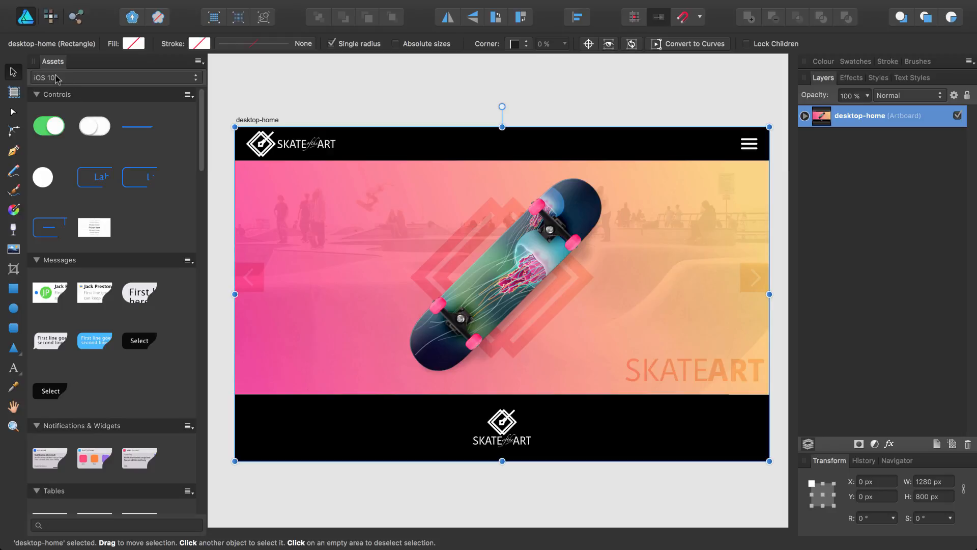
# - Create a new asset category, rename it Skate of the Art, and keep it as the active category
pyautogui.click(199, 61)
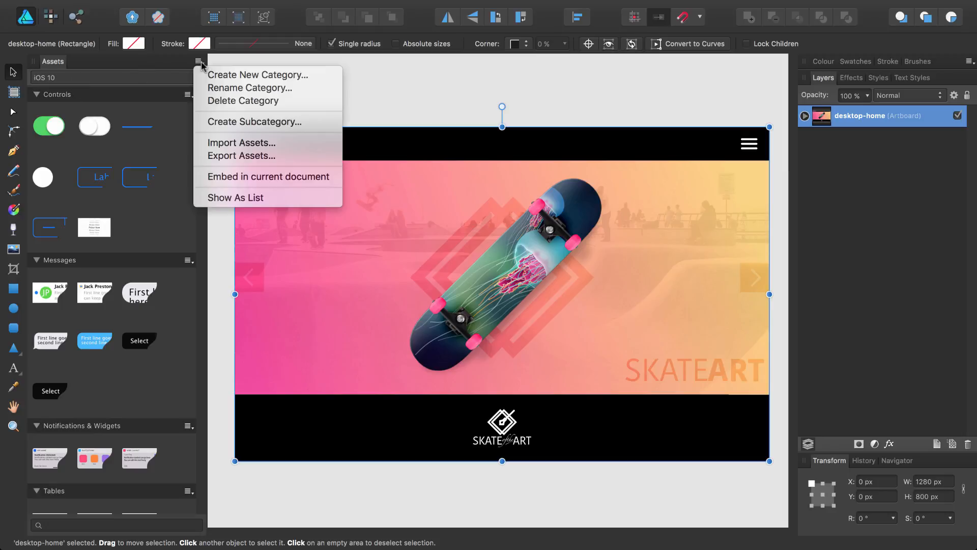
pyautogui.click(320, 81)
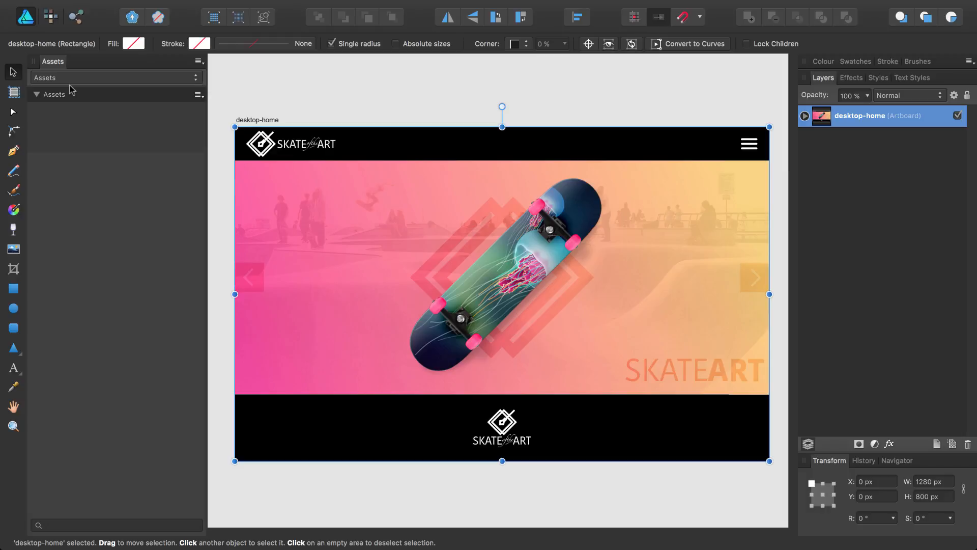
pyautogui.click(198, 62)
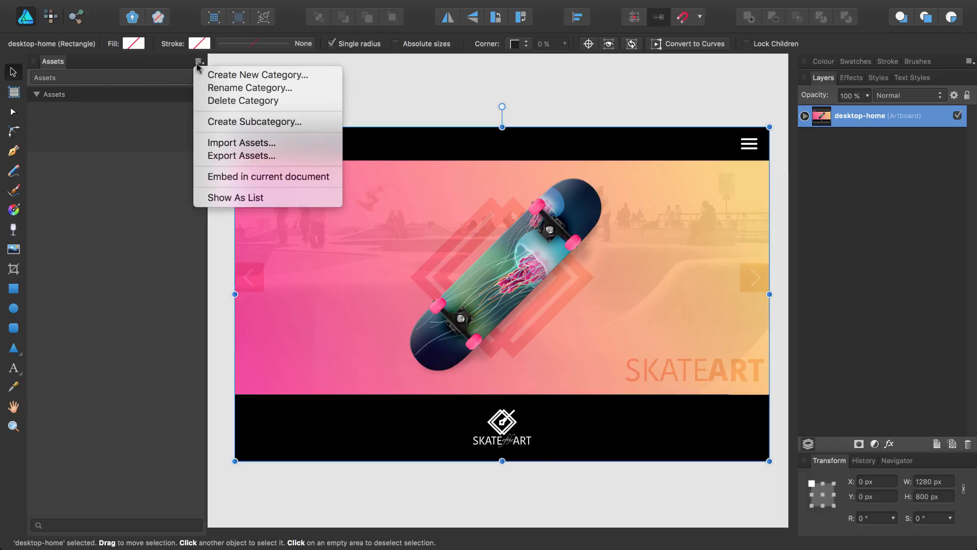
pyautogui.click(305, 89)
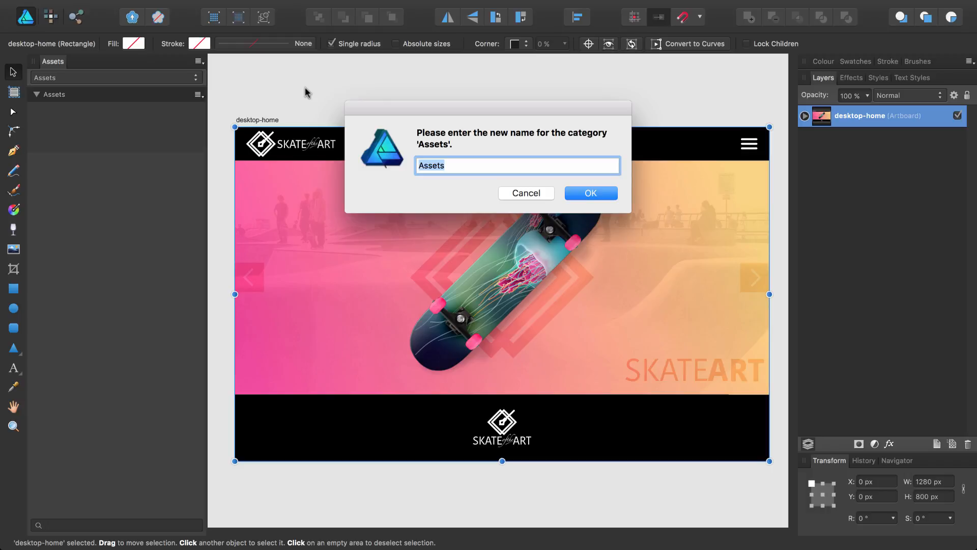
pyautogui.write('Skate of the Art')
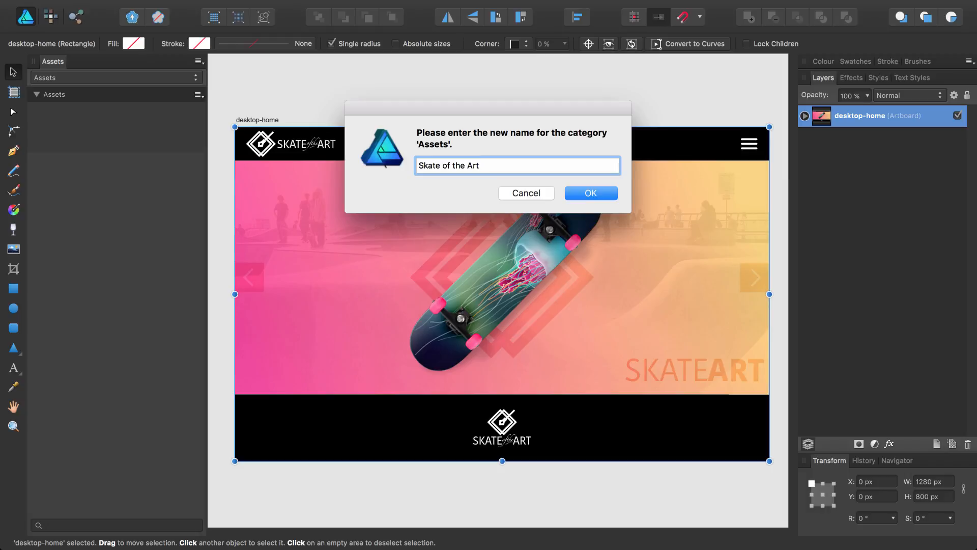
pyautogui.press('Return')
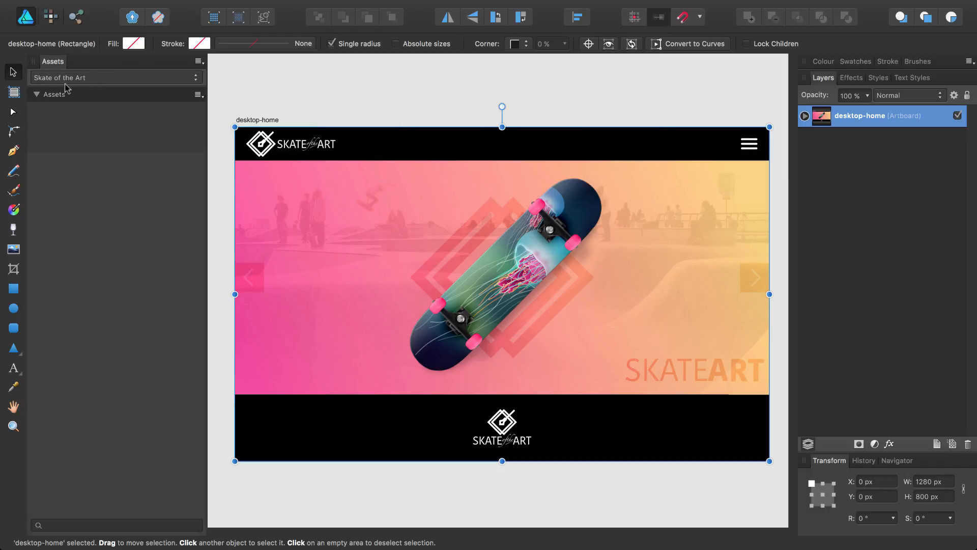
pyautogui.click(96, 81)
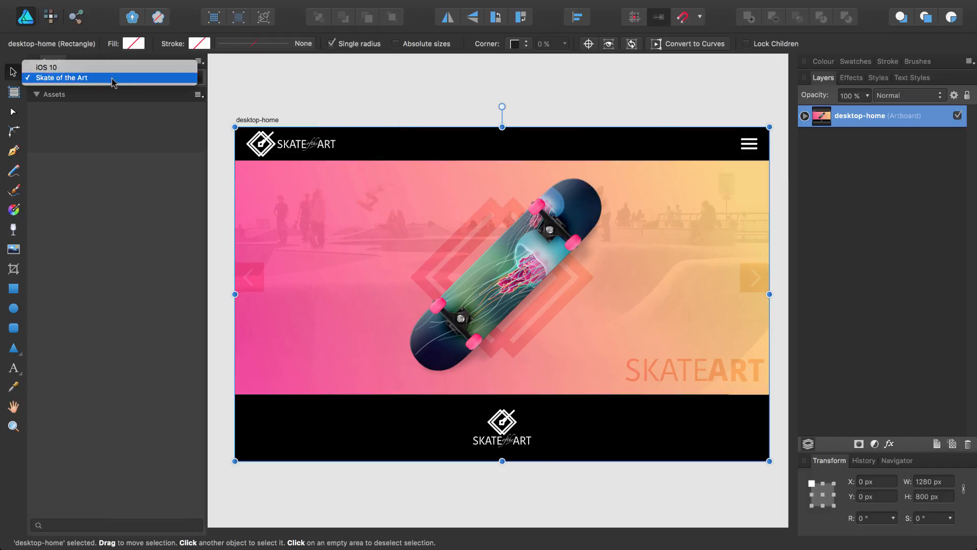
pyautogui.click(101, 77)
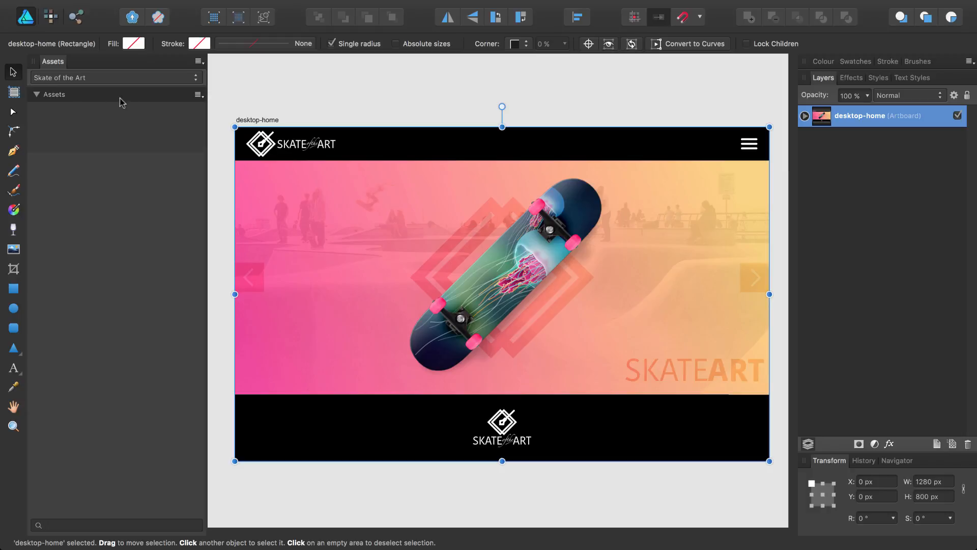
# - Rename the Assets subcategory of the Skate of the Art category as header
pyautogui.click(198, 96)
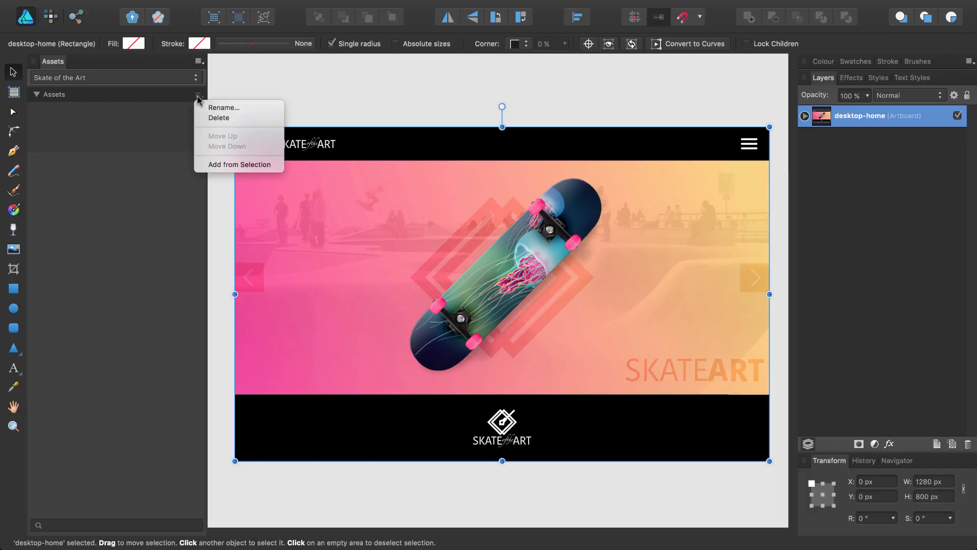
pyautogui.click(252, 108)
pyautogui.write('header')
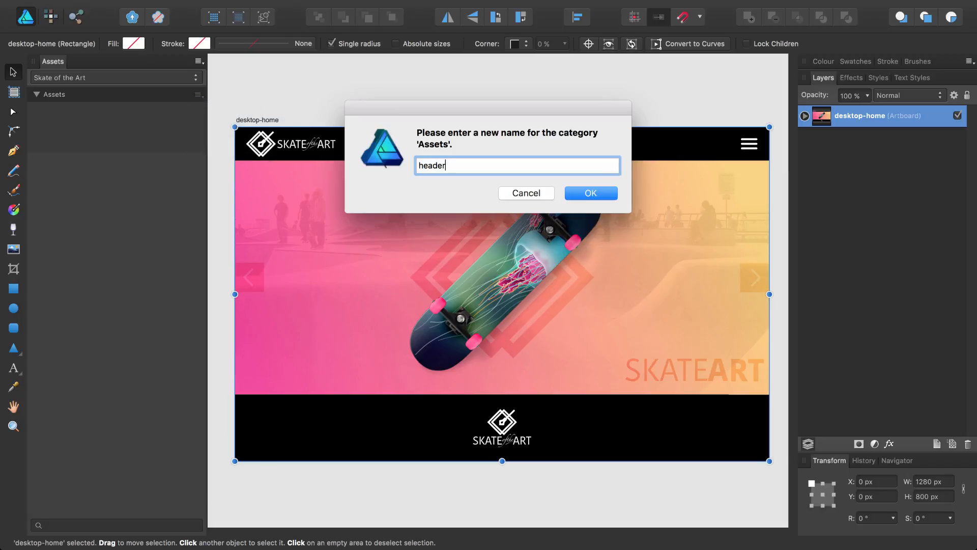
pyautogui.press('Return')
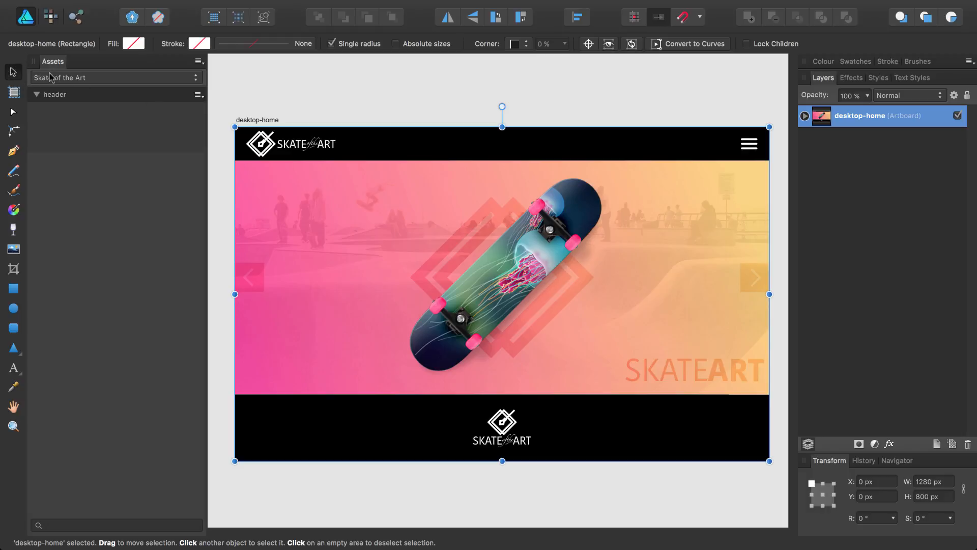
# - Add the inline logo group from the header layer of desktop-home to the header asset subcategory
pyautogui.click(805, 116)
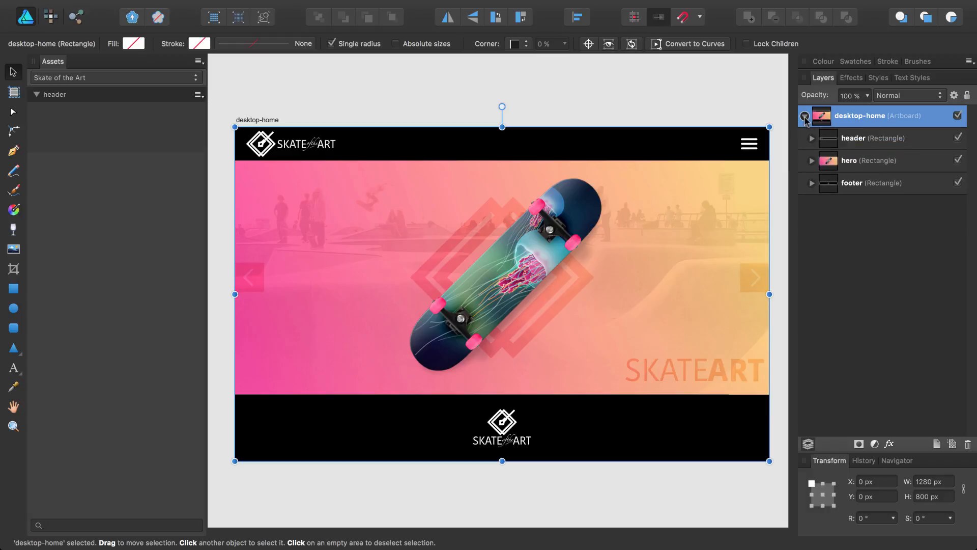
pyautogui.click(811, 138)
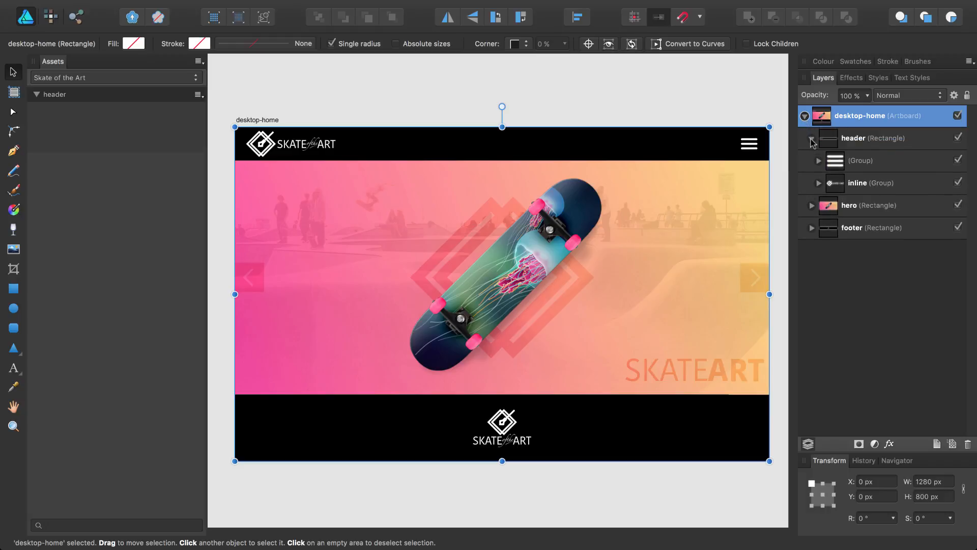
pyautogui.click(841, 183)
pyautogui.click(818, 183)
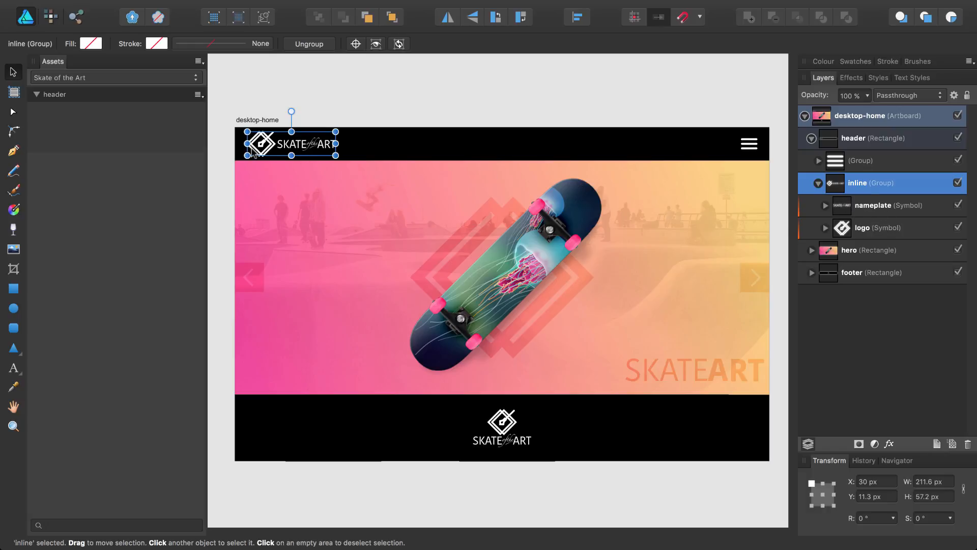
pyautogui.moveTo(259, 152); pyautogui.dragTo(100, 132)
# - Add the nameplate and logo symbols inside the inline group to the header subcategory as separate assets
pyautogui.click(881, 209)
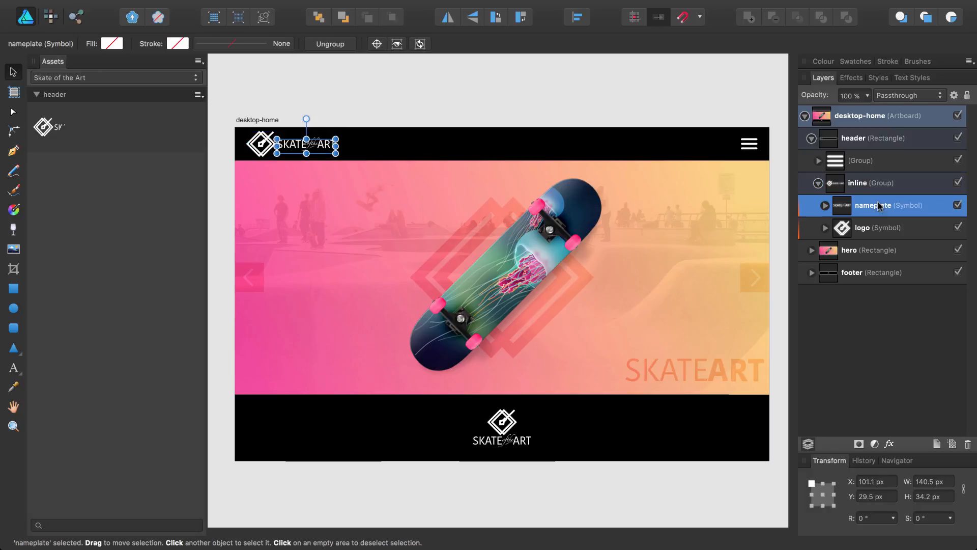
pyautogui.keyDown('shift'); pyautogui.click(882, 228); pyautogui.keyUp('shift')
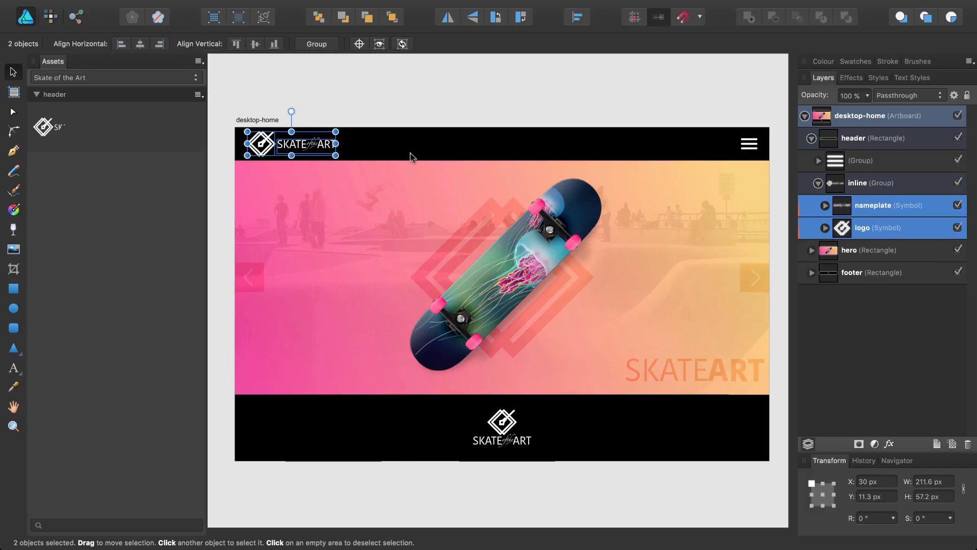
pyautogui.moveTo(285, 146); pyautogui.dragTo(139, 144)
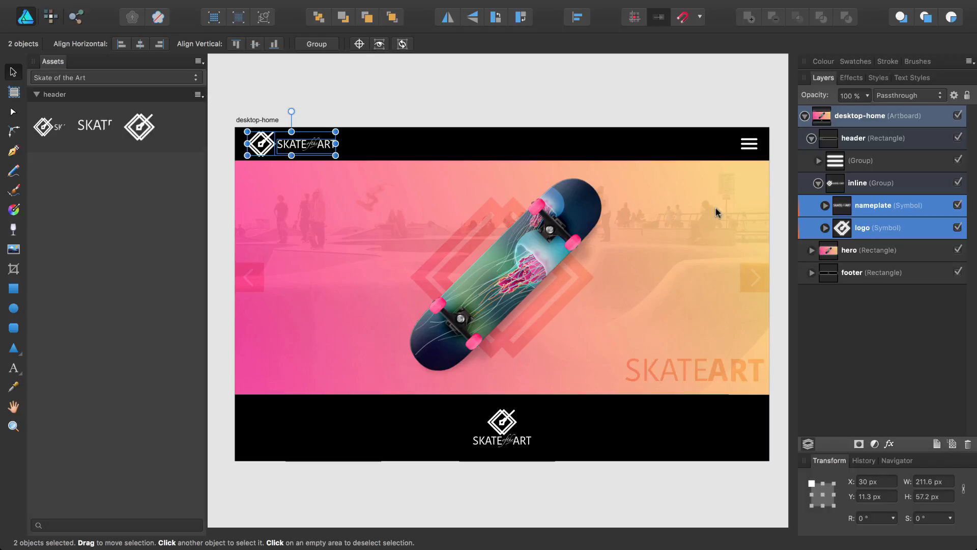
# - Add the unnamed three-bar menu group from the header layer to the header asset subcategory
pyautogui.click(840, 164)
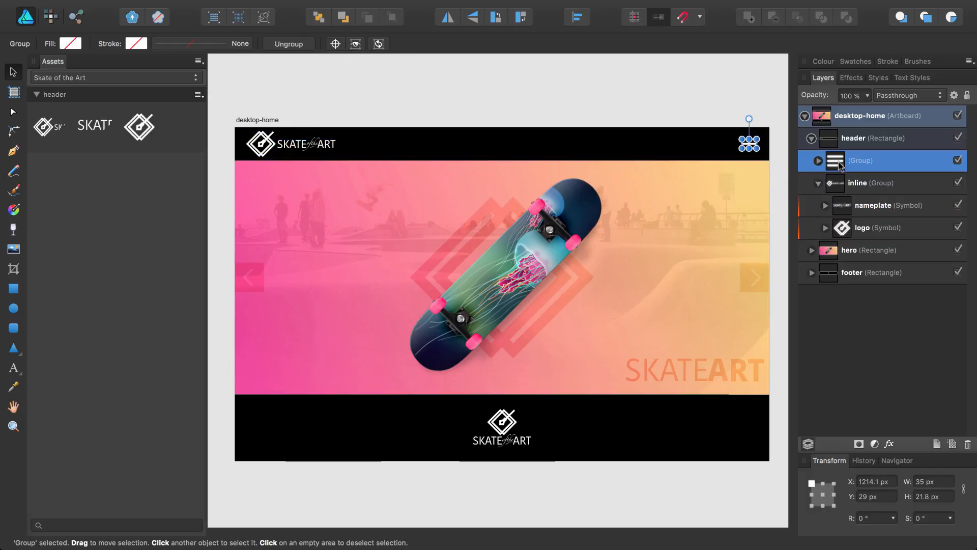
pyautogui.click(199, 95)
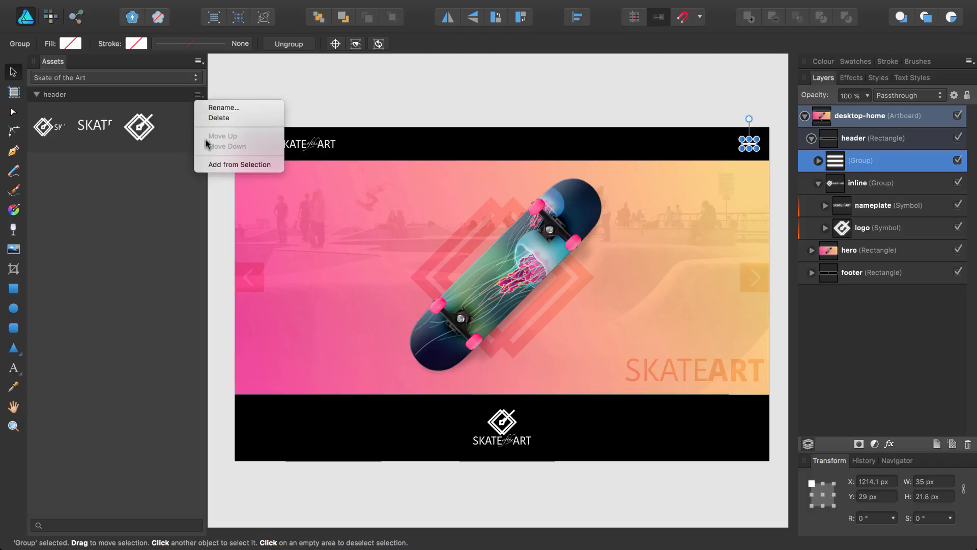
pyautogui.click(278, 170)
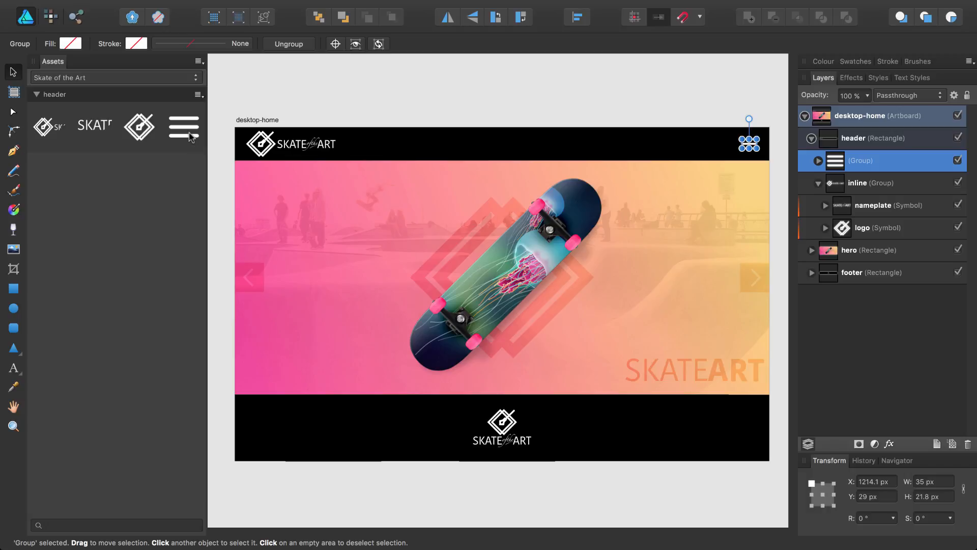
# - Rename the three-bar asset in the header subcategory as menu icon
pyautogui.press('ctrl')
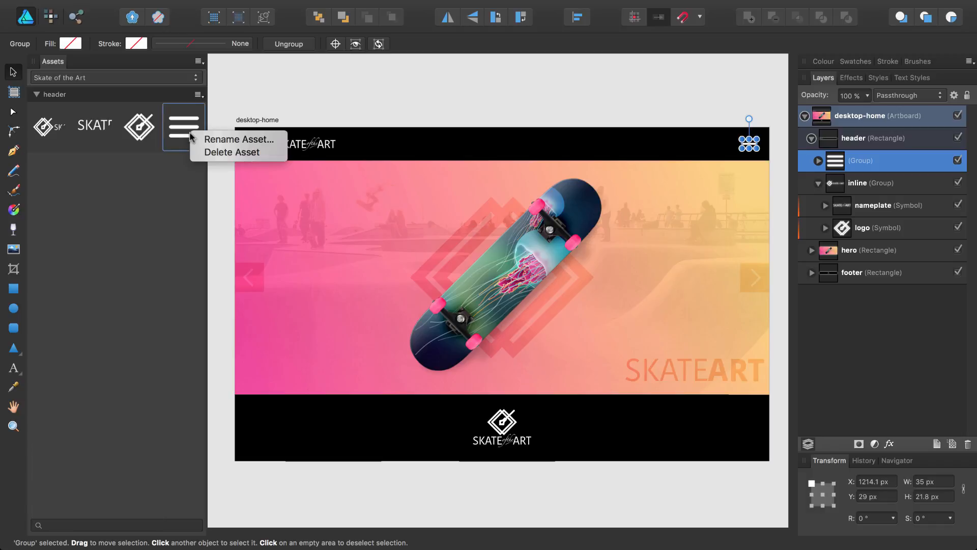
pyautogui.click(279, 143)
pyautogui.write('men')
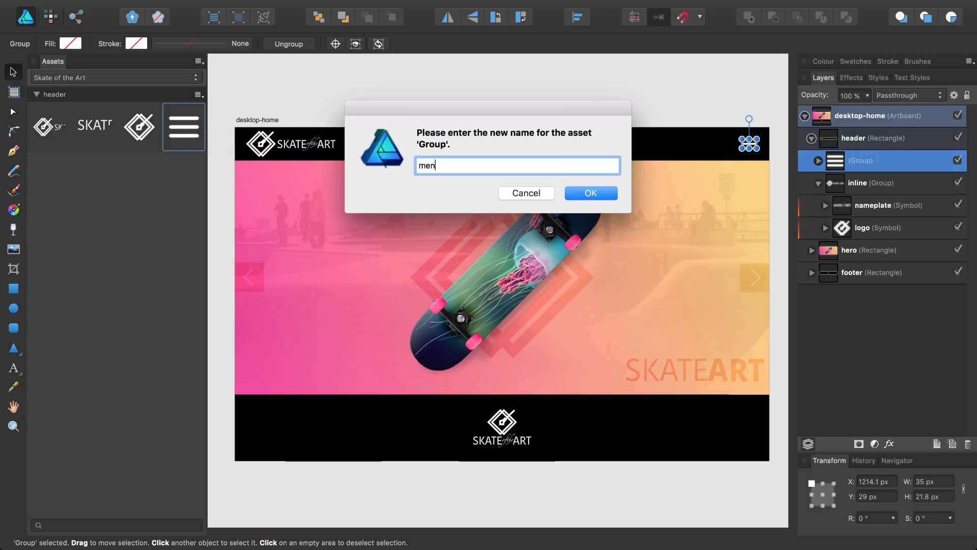
pyautogui.write('u icon')
pyautogui.press('Return')
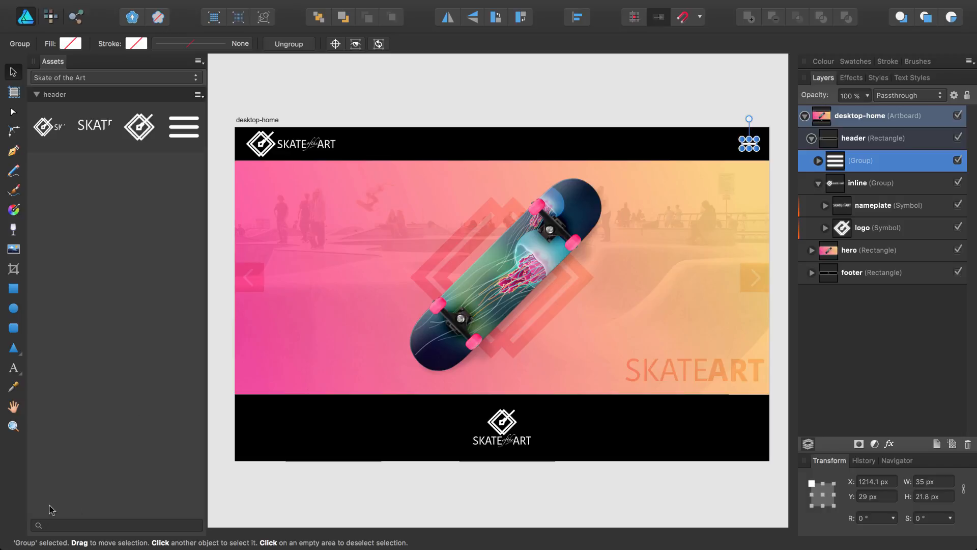
# - Search the assets for "menu" and clear the search
pyautogui.click(58, 525)
pyautogui.write('menu')
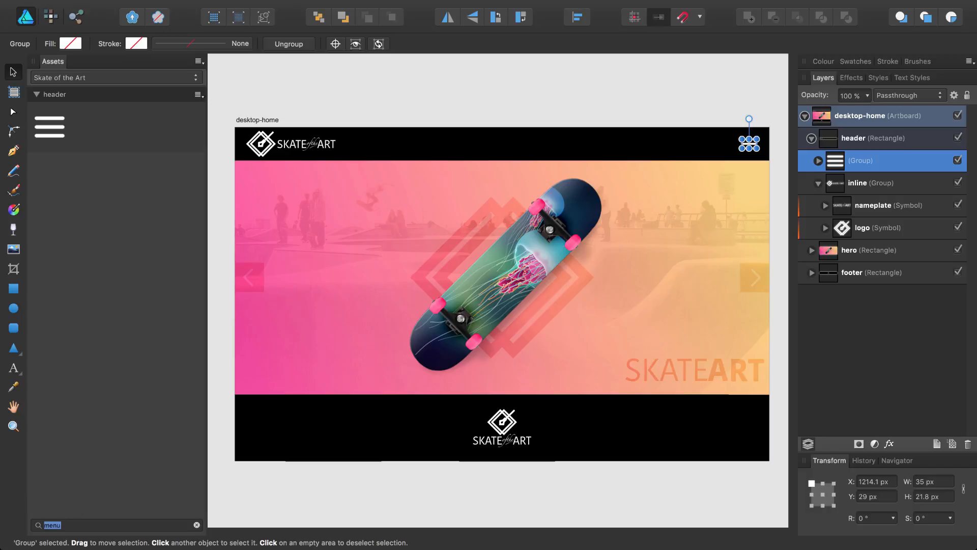
pyautogui.click(197, 525)
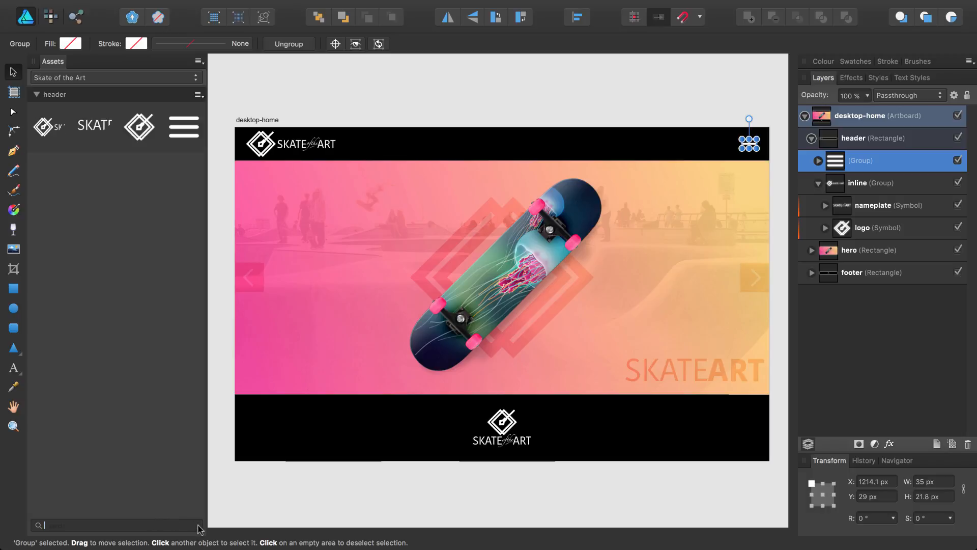
# - Display the Skate of the Art assets as a list with their names
pyautogui.click(197, 63)
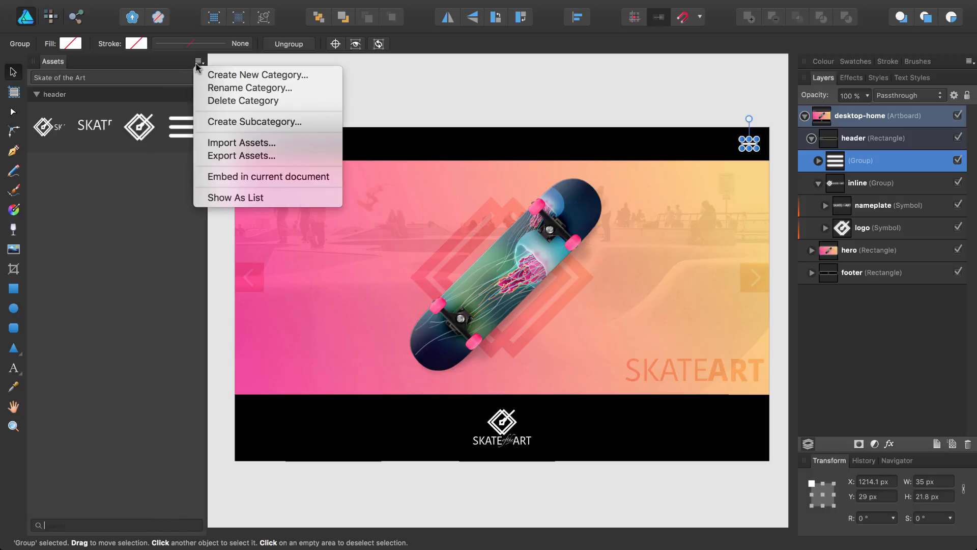
pyautogui.click(274, 197)
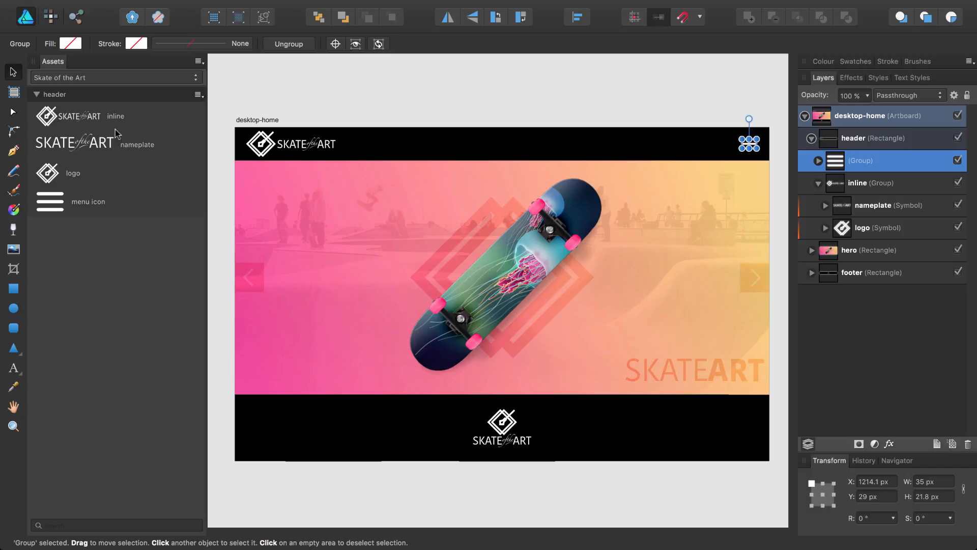
# - Create a second subcategory in the Skate of the Art assets and rename it as branding
pyautogui.click(198, 61)
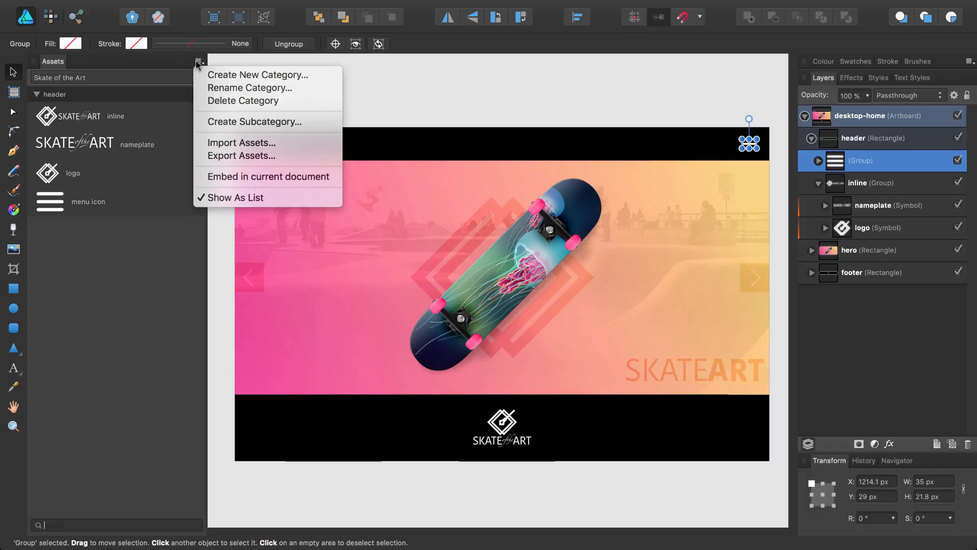
pyautogui.click(317, 125)
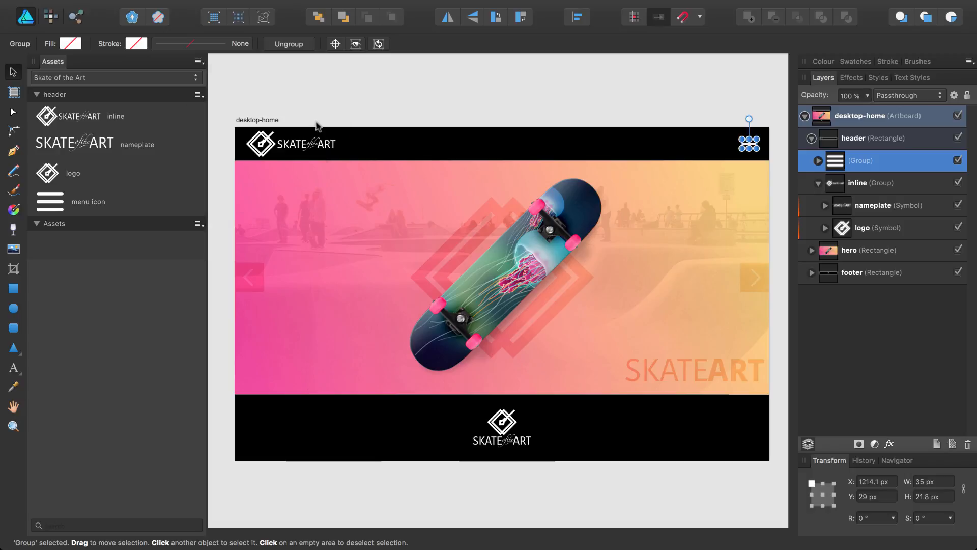
pyautogui.click(199, 224)
pyautogui.click(240, 235)
pyautogui.write('branding')
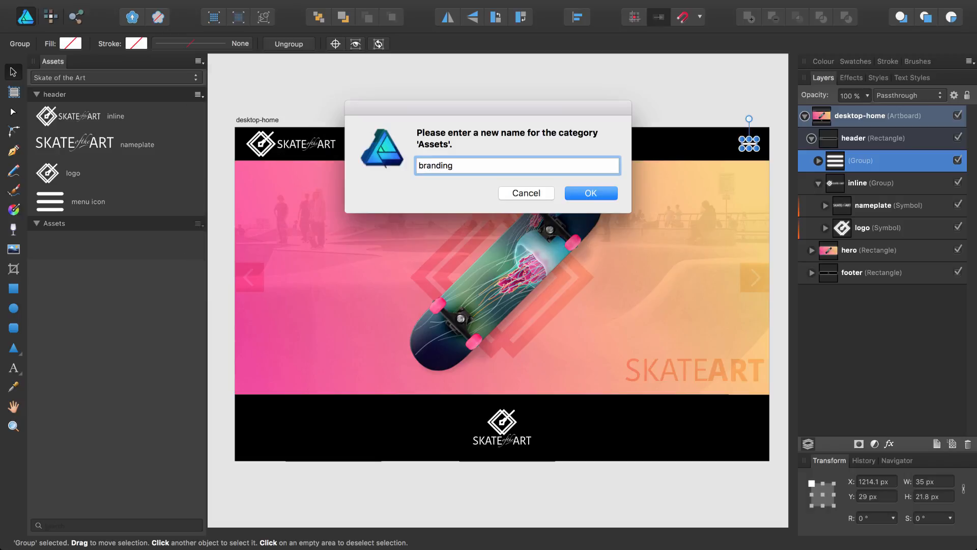
pyautogui.press('Return')
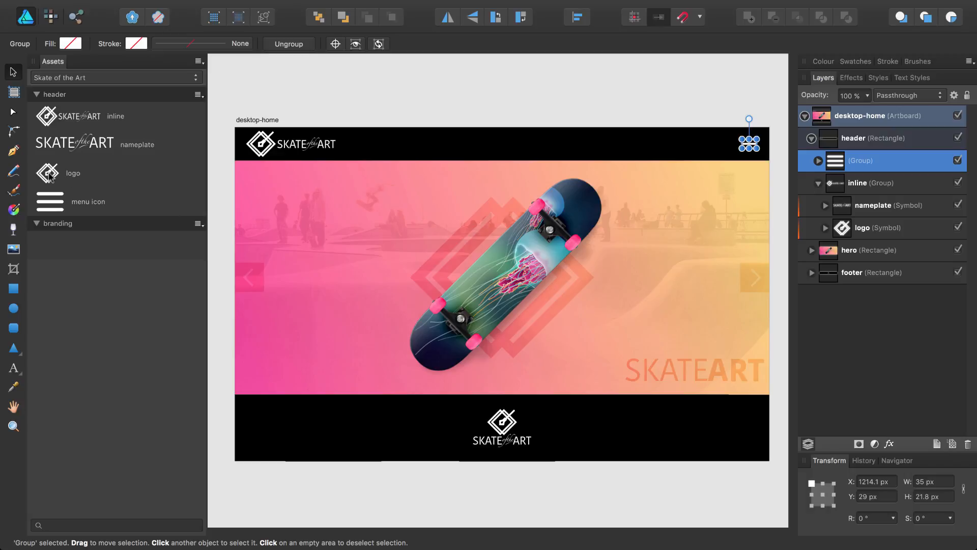
# - Move the logo and nameplate assets from the header subcategory into the branding subcategory
pyautogui.moveTo(48, 175); pyautogui.dragTo(41, 246)
pyautogui.press('alt')
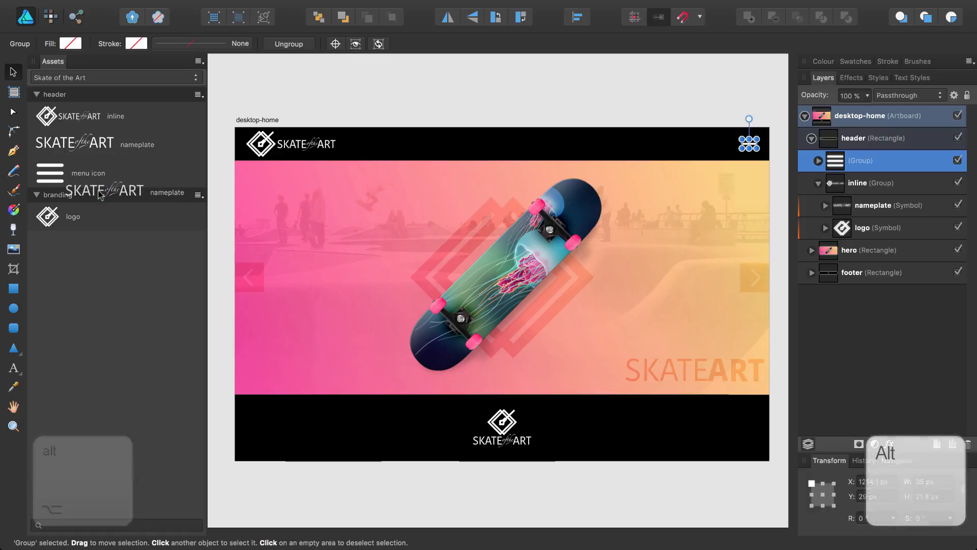
pyautogui.moveTo(71, 147); pyautogui.dragTo(105, 228)
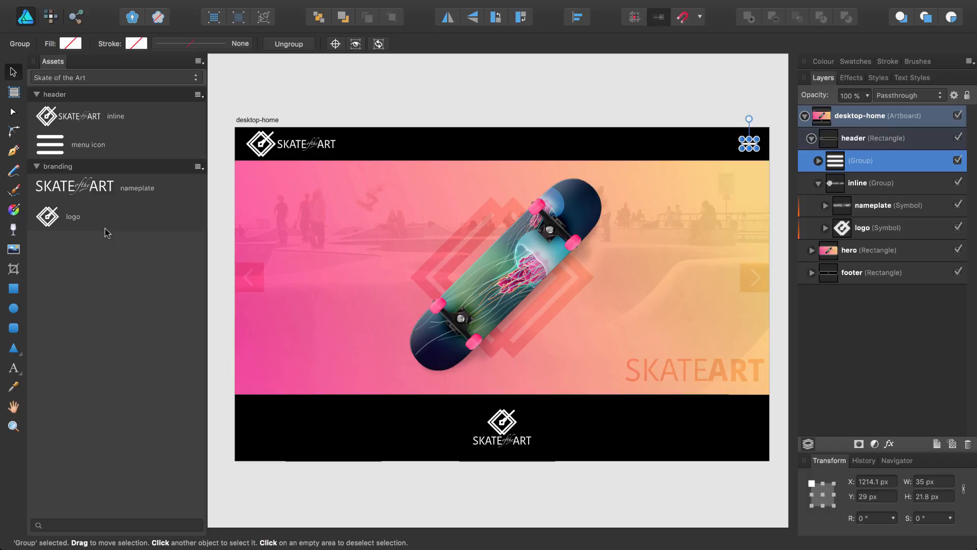
# - Reorder the asset subcategories by moving branding above header
pyautogui.click(199, 167)
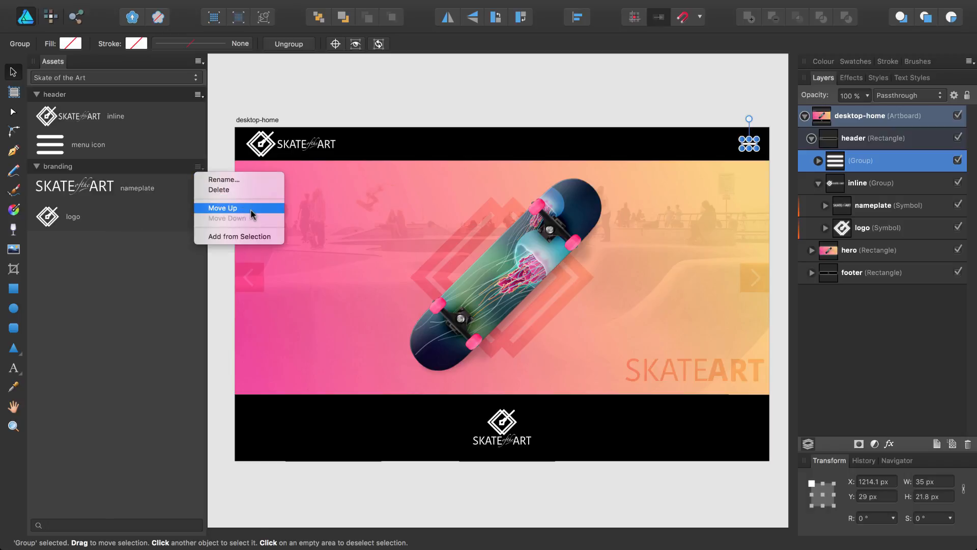
pyautogui.click(222, 208)
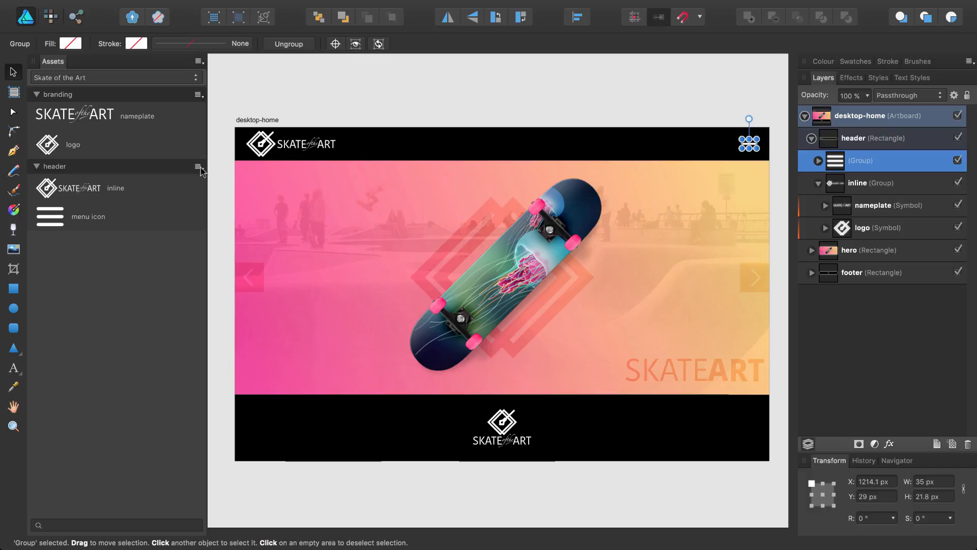
pyautogui.click(198, 95)
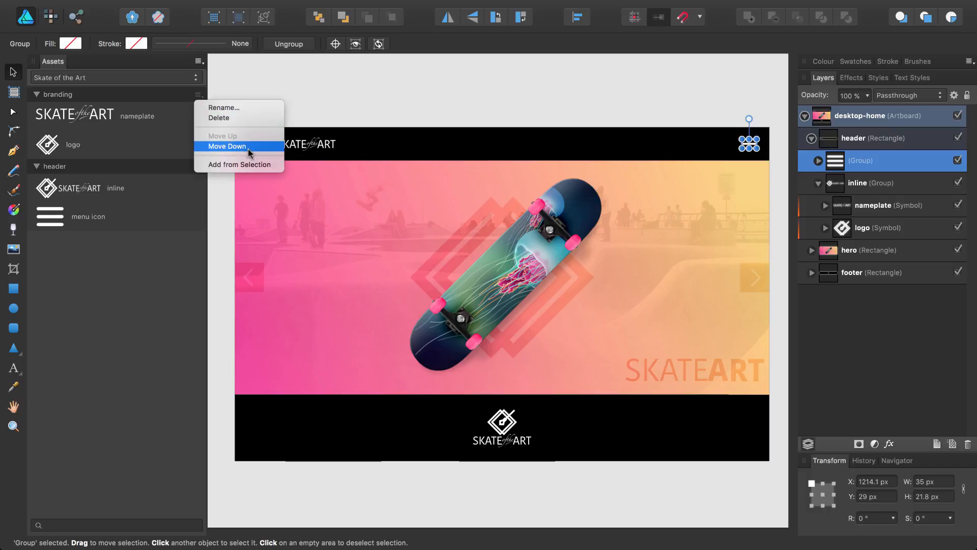
pyautogui.press('Escape')
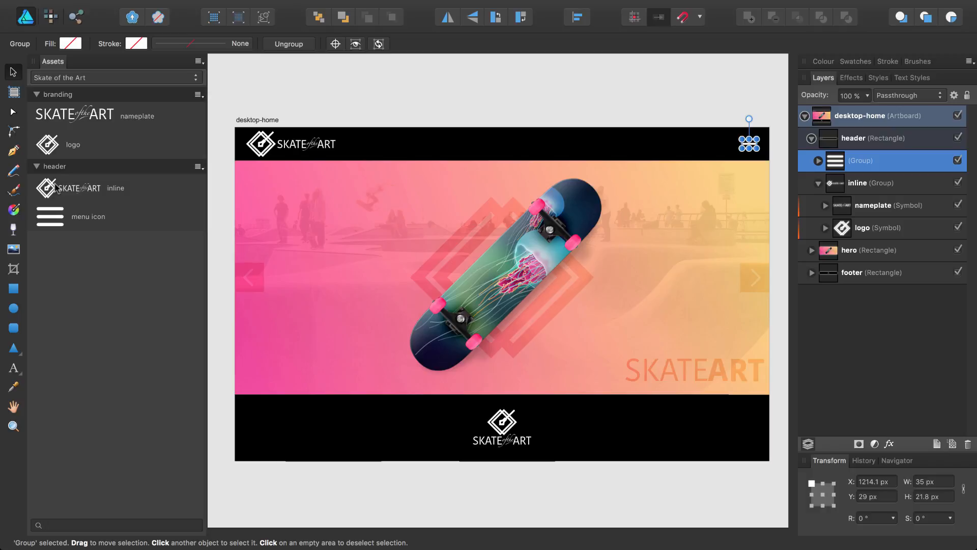
# - Delete the inline asset from the header subcategory
pyautogui.press('ctrl')
pyautogui.keyDown('ctrl'); pyautogui.click(56, 187); pyautogui.keyUp('ctrl')
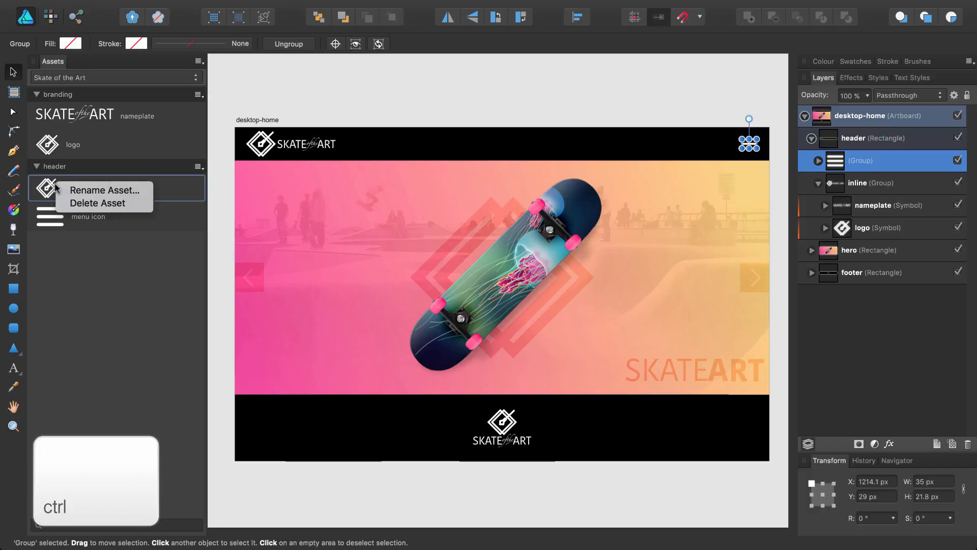
pyautogui.click(138, 206)
pyautogui.press('Return')
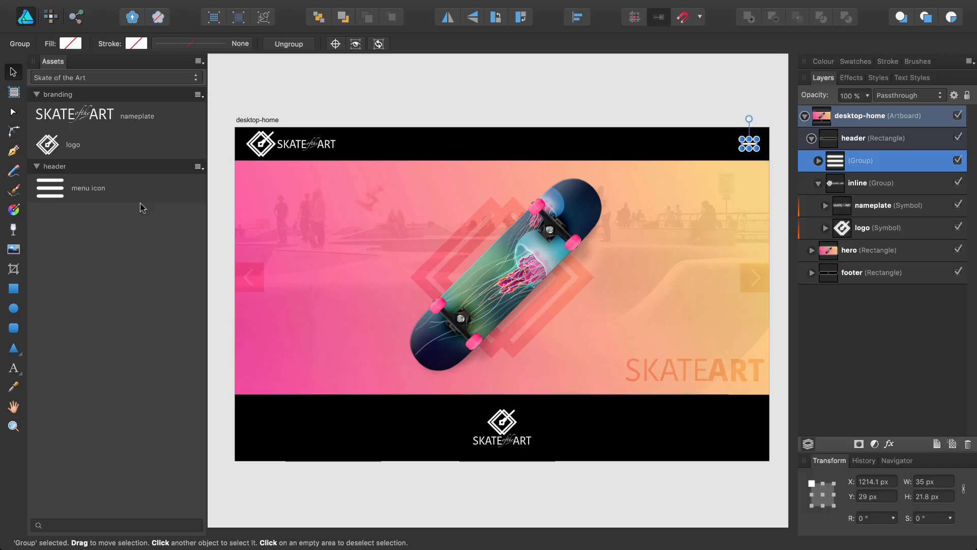
# - Export the Skate of the Art assets to the Desktop as skate-of-the-art
pyautogui.click(196, 62)
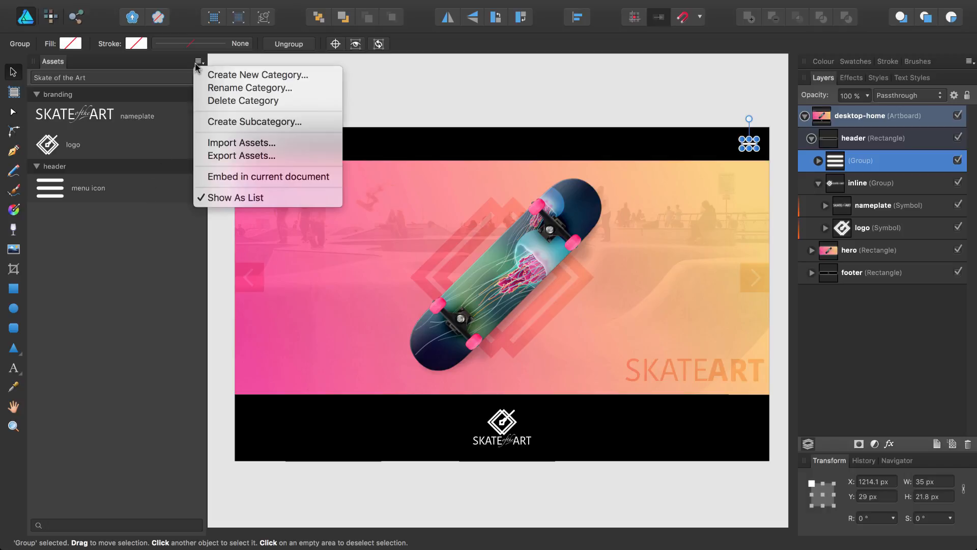
pyautogui.click(286, 156)
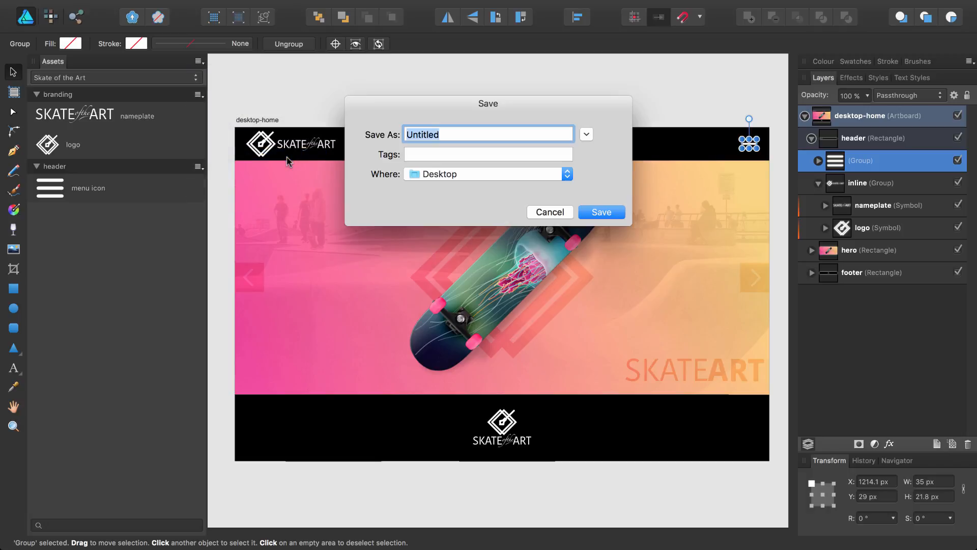
pyautogui.write('skate-of-the-art')
pyautogui.press('Return')
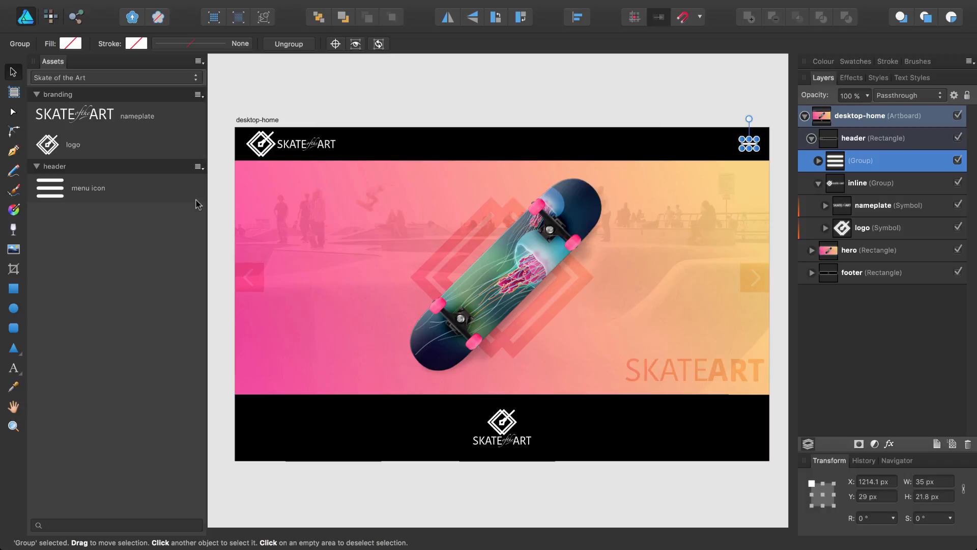
# - Delete the header subcategory from the Skate of the Art assets
pyautogui.click(199, 167)
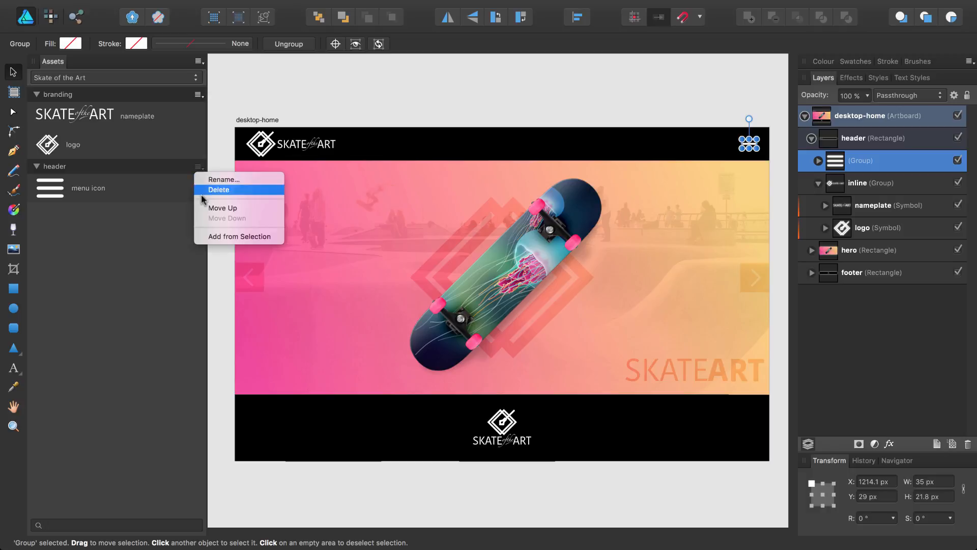
pyautogui.click(251, 189)
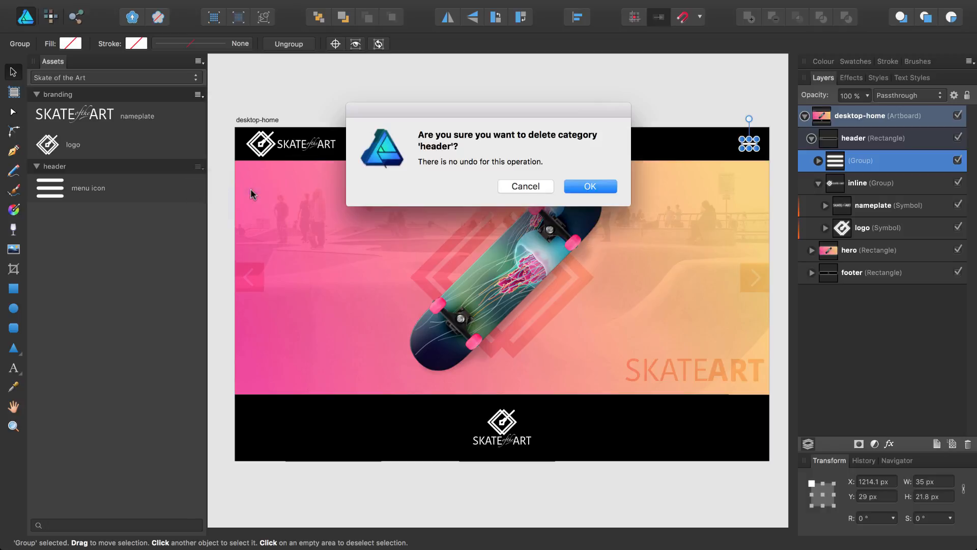
pyautogui.press('Return')
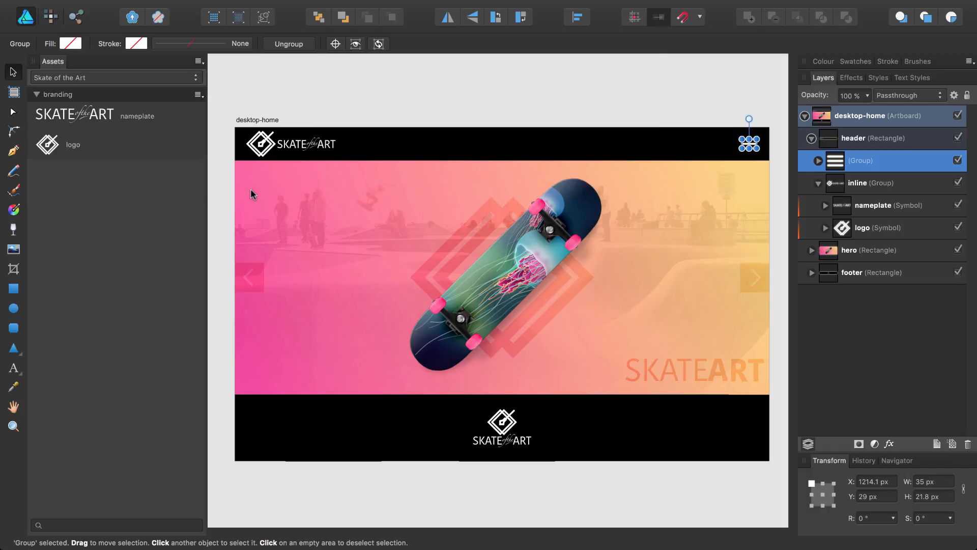
# - Delete the entire Skate of the Art asset category
pyautogui.click(200, 62)
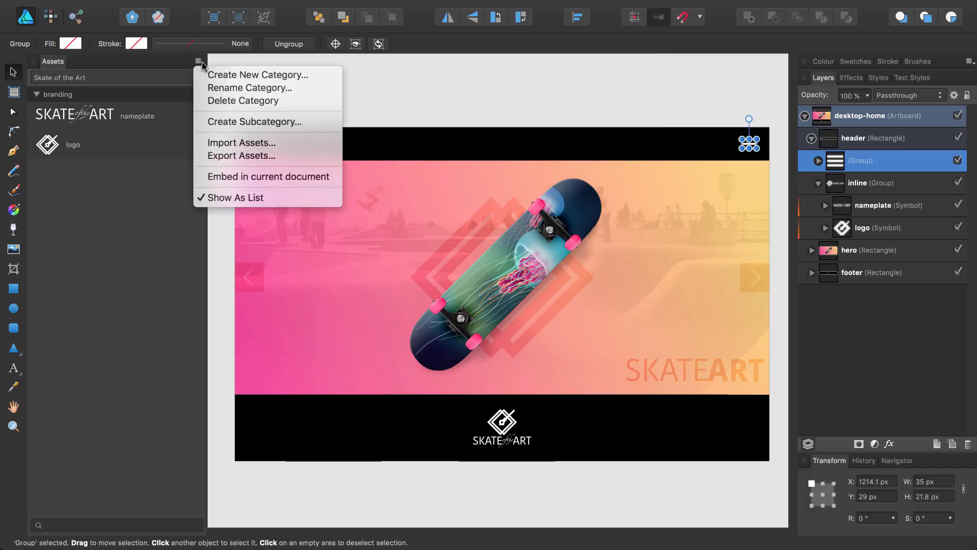
pyautogui.click(296, 104)
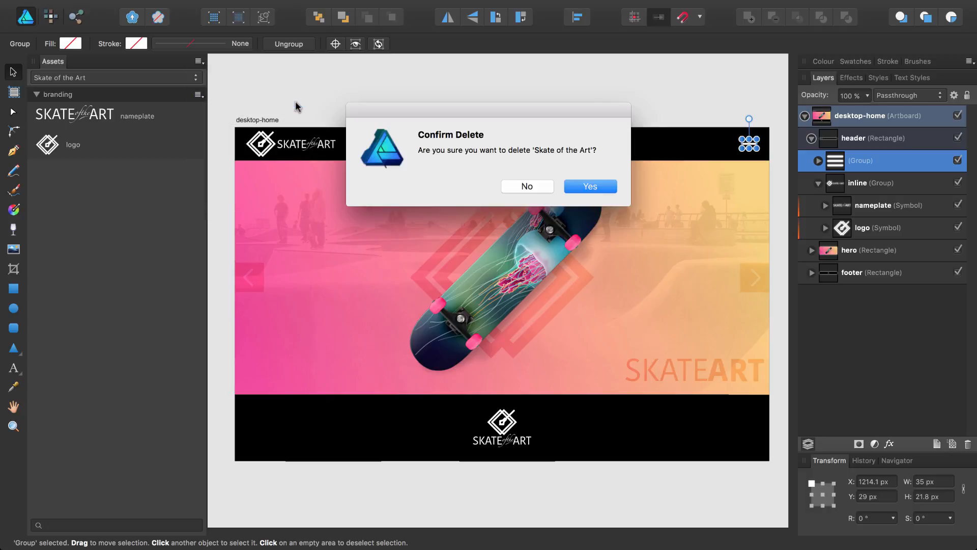
pyautogui.press('Return')
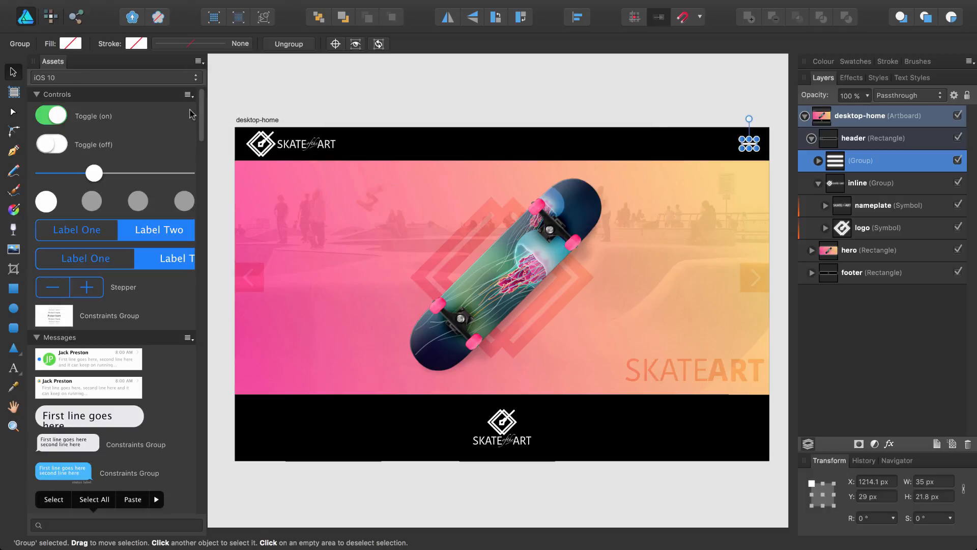
# - Import skate-of-the-art.afassets from the Desktop and place the natural wood board beside the jellyfish board in the hero
pyautogui.click(197, 62)
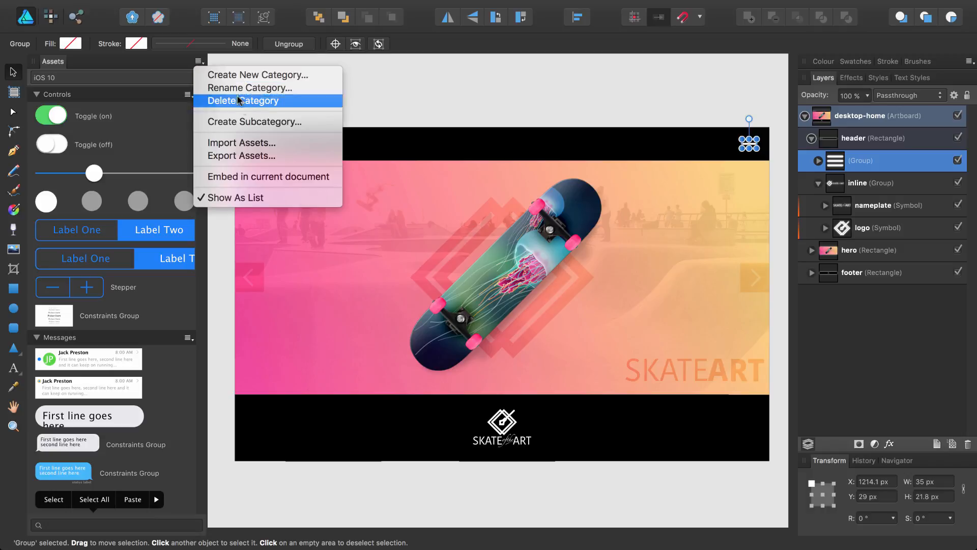
pyautogui.click(291, 146)
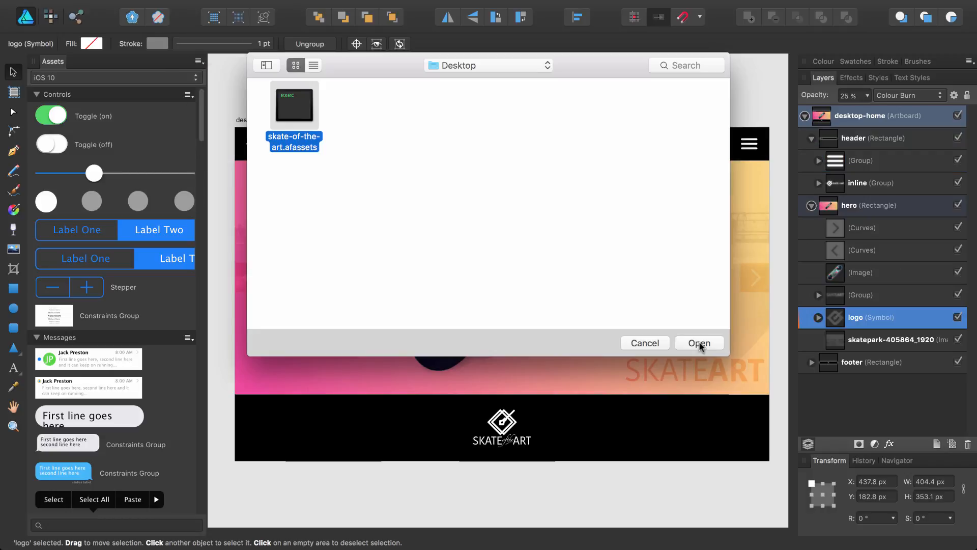
pyautogui.click(700, 344)
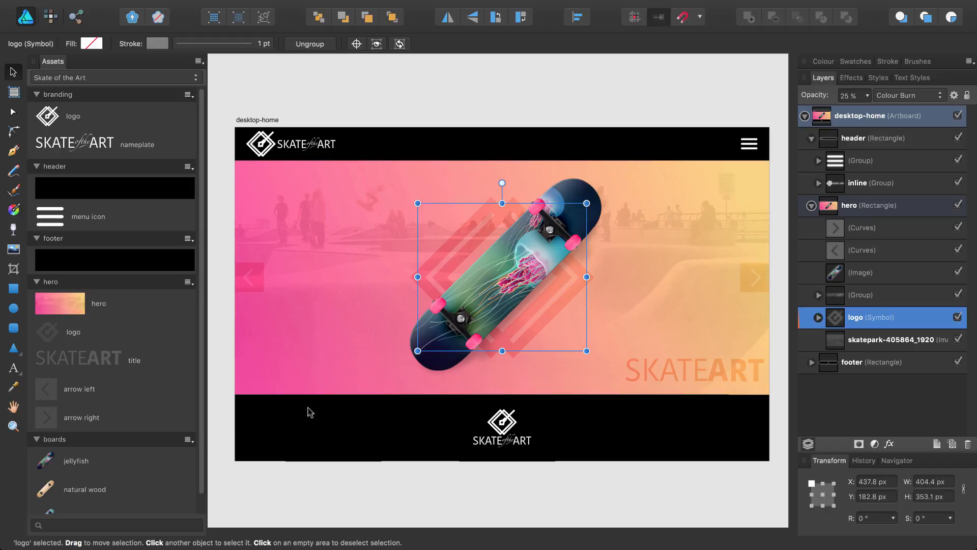
pyautogui.moveTo(87, 493); pyautogui.dragTo(619, 294)
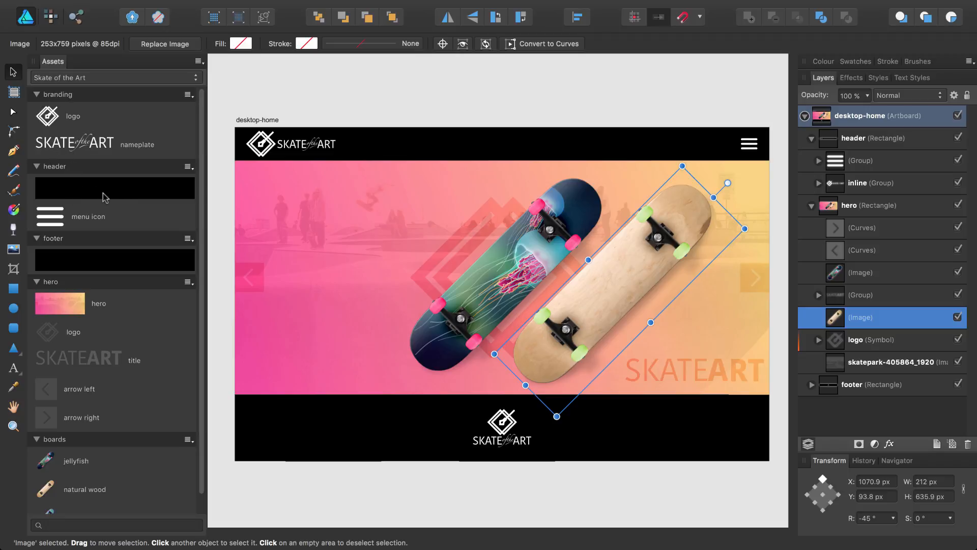
# - Create a new portrait iPhone 6 Plus (Retina) document with an artboard, 414 x 736 pt at 216 DPI
pyautogui.press('super+n')
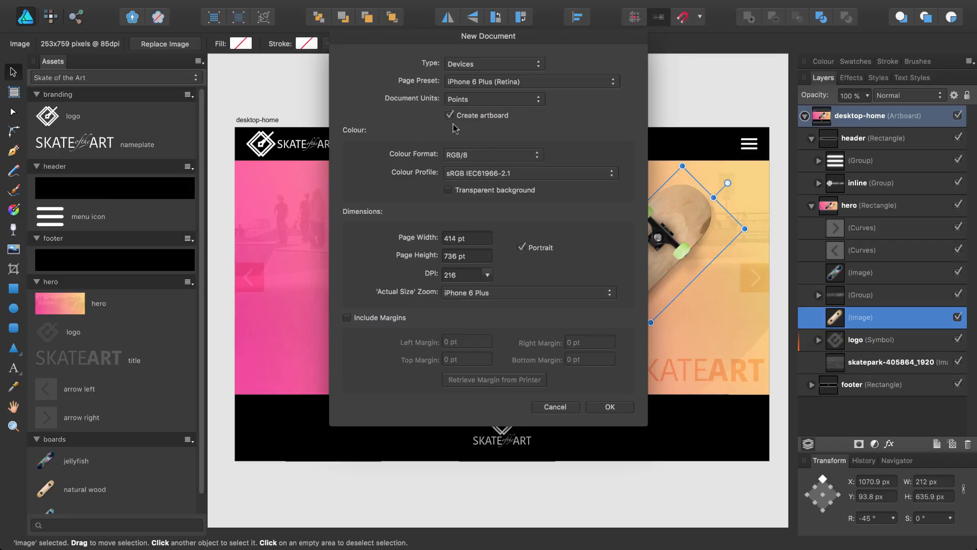
pyautogui.click(606, 407)
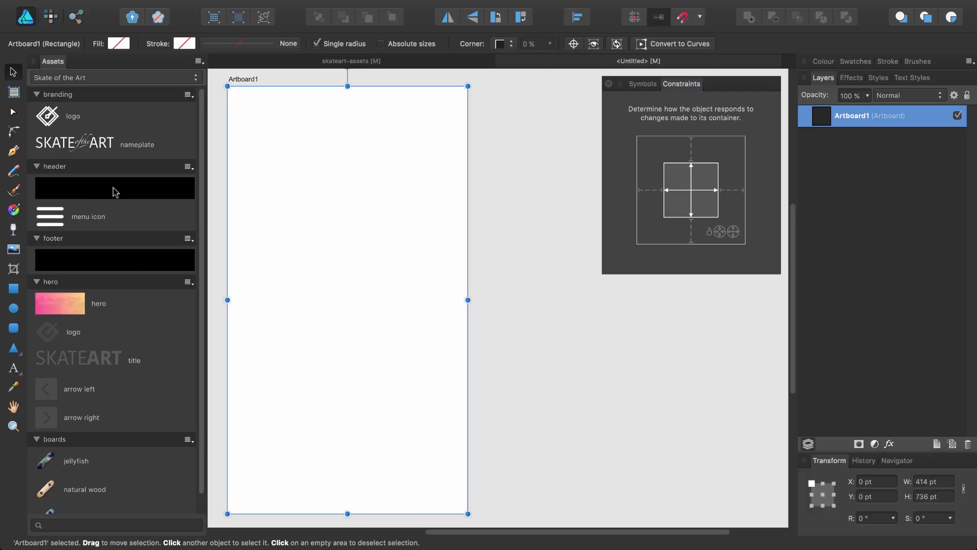
# - Place the header asset freely about 151 pt down the artboard, and a second copy with its constraints applied along the top edge
pyautogui.moveTo(115, 192); pyautogui.dragTo(350, 184)
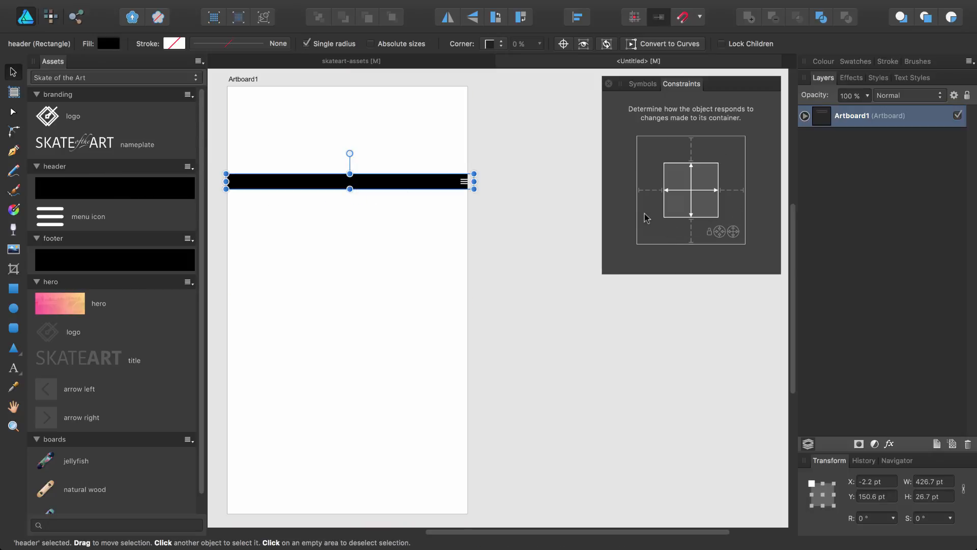
pyautogui.press('super')
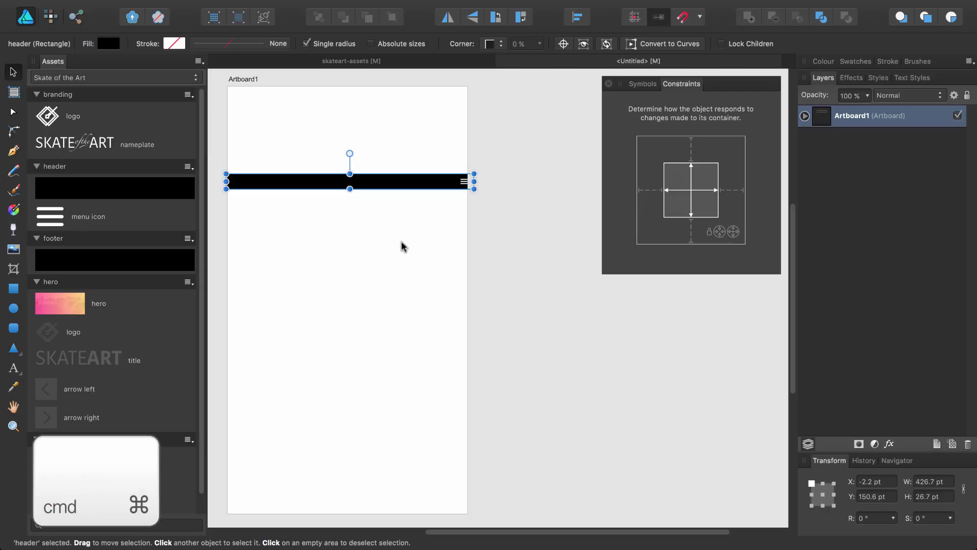
pyautogui.press('ctrl')
pyautogui.moveTo(121, 188); pyautogui.dragTo(340, 127)
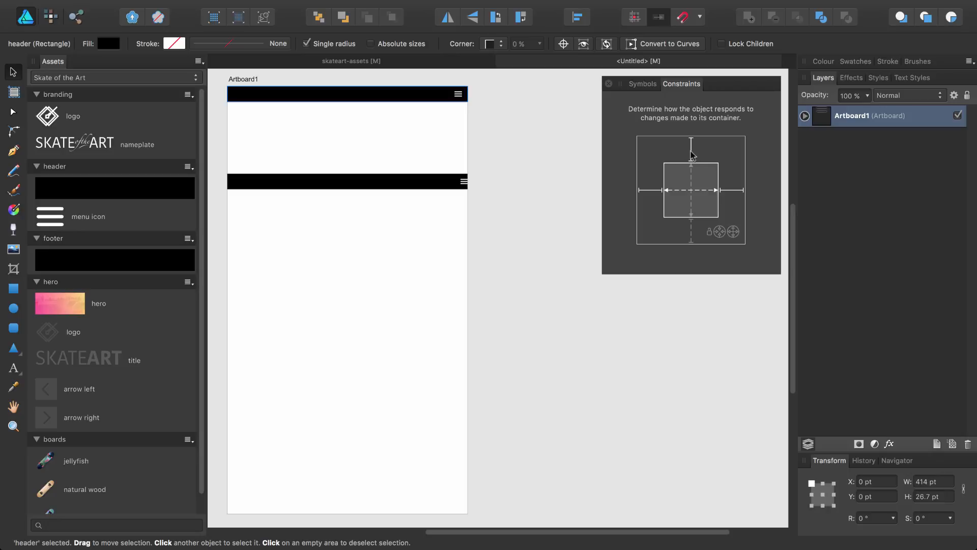
# - Expand the artboard's layers and place the branding logo, about 22 pt wide, at the left end of the upper header bar
pyautogui.click(804, 116)
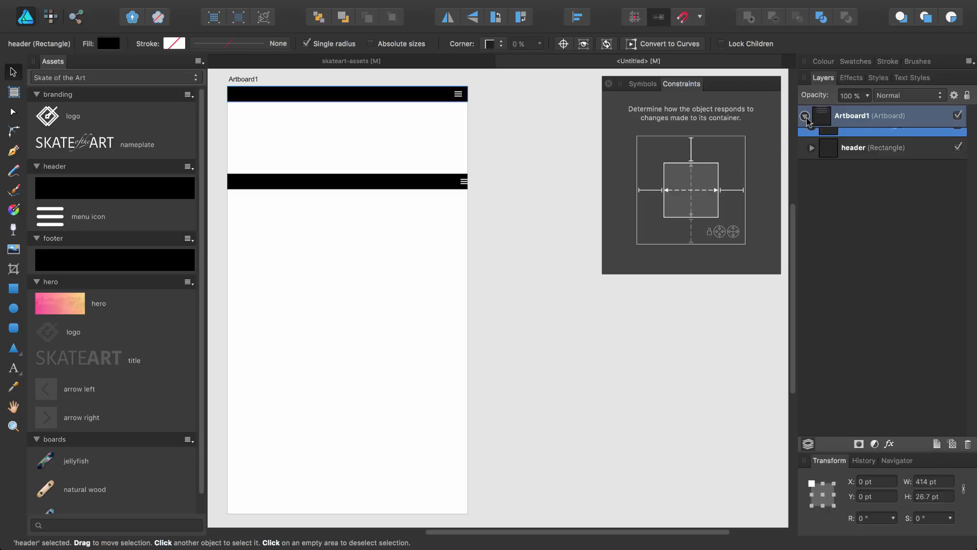
pyautogui.click(812, 138)
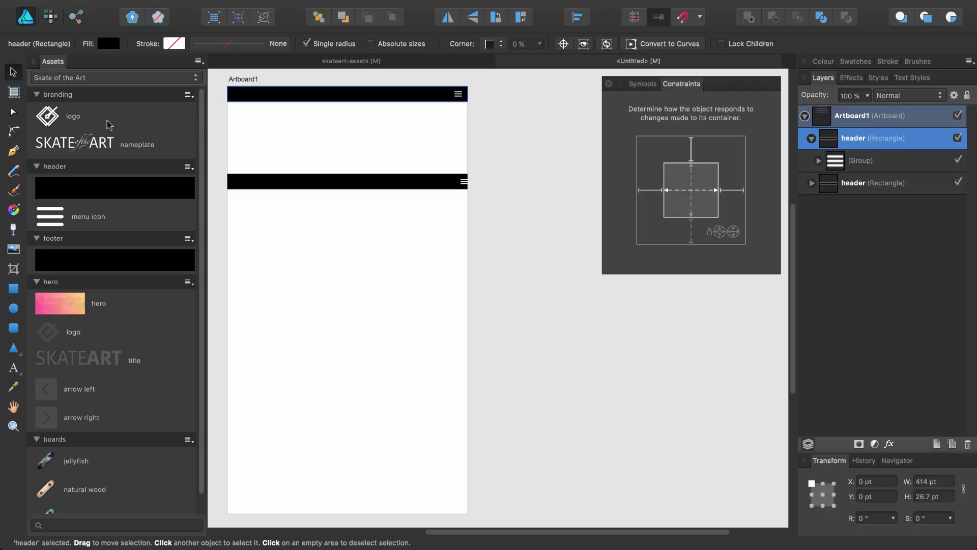
pyautogui.moveTo(49, 119); pyautogui.dragTo(237, 96)
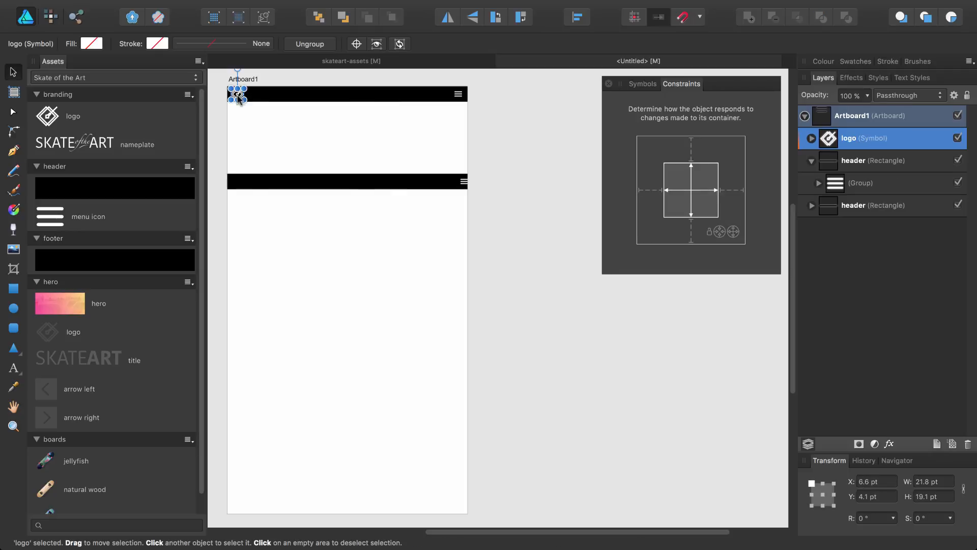
# - Place a second instance of the logo symbol at the left end of the lower header bar
pyautogui.click(642, 85)
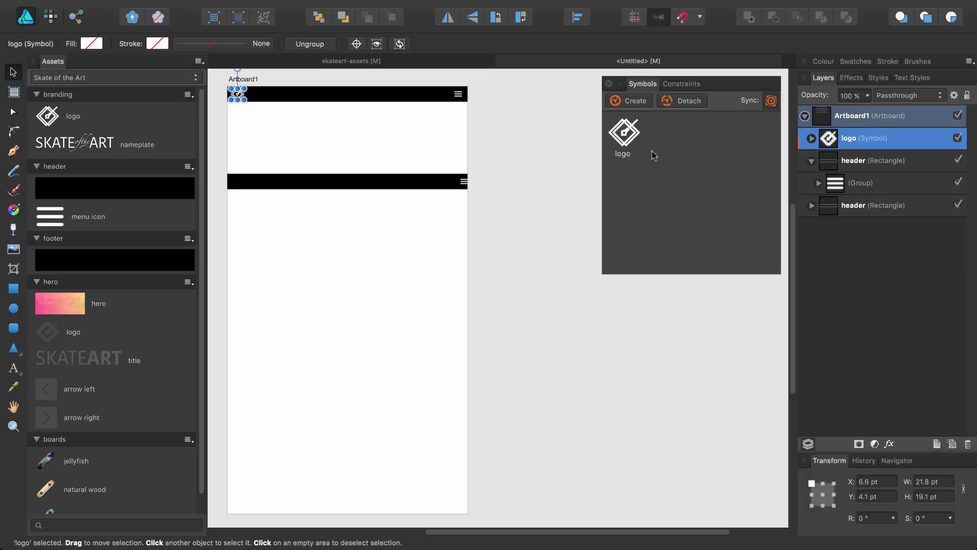
pyautogui.moveTo(626, 135); pyautogui.dragTo(242, 185)
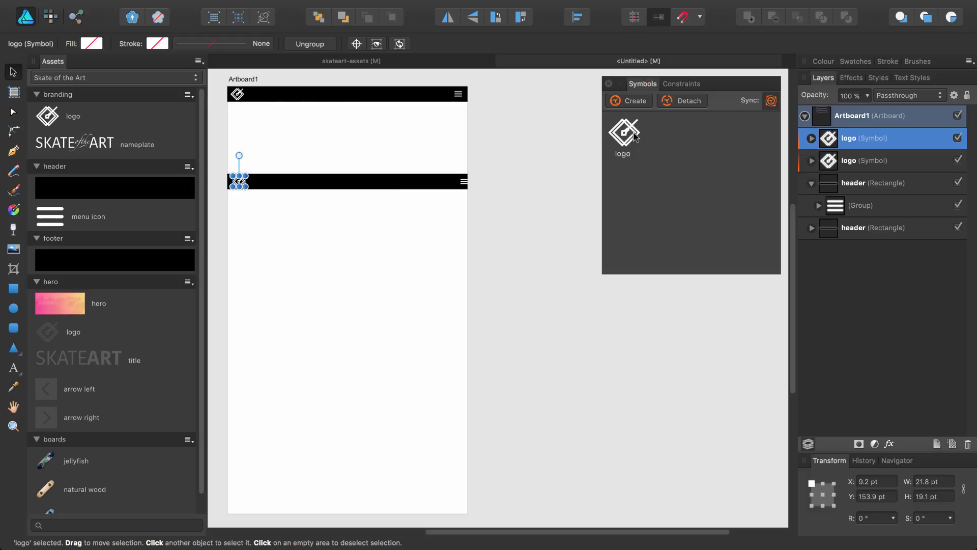
# - Rotate all five shapes inside the lower header's logo symbol by about 45° clockwise
pyautogui.click(812, 138)
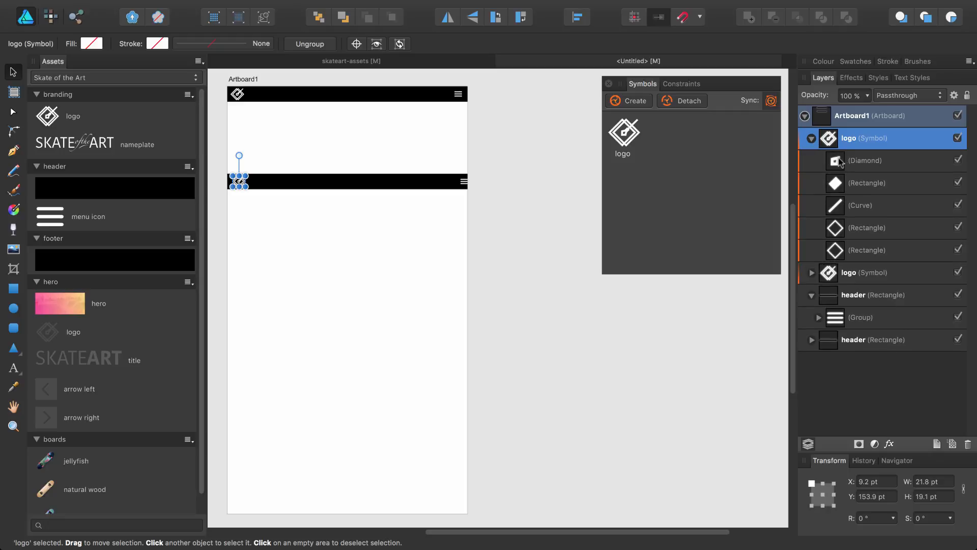
pyautogui.click(842, 162)
pyautogui.keyDown('shift'); pyautogui.click(865, 250); pyautogui.keyUp('shift')
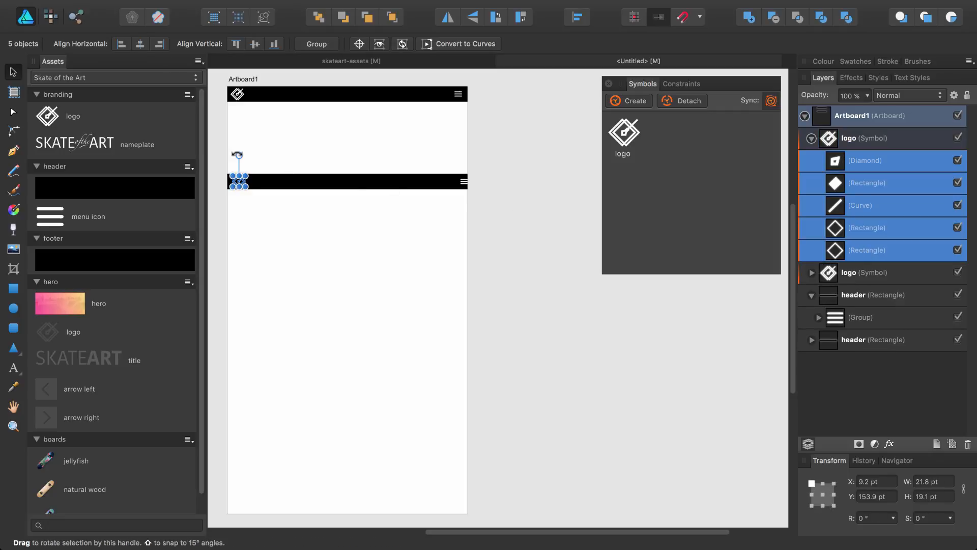
pyautogui.moveTo(237, 156); pyautogui.dragTo(257, 162)
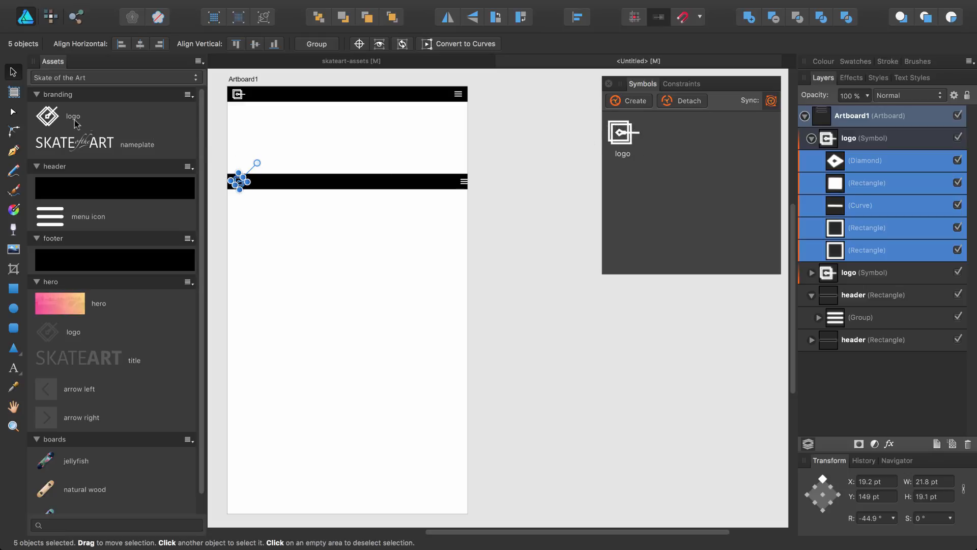
# - Place two fresh branding logos, each about 22 pt wide, in the lower header bar and the hero logo, about 135 pt wide, mid-artboard
pyautogui.moveTo(49, 120); pyautogui.dragTo(283, 186)
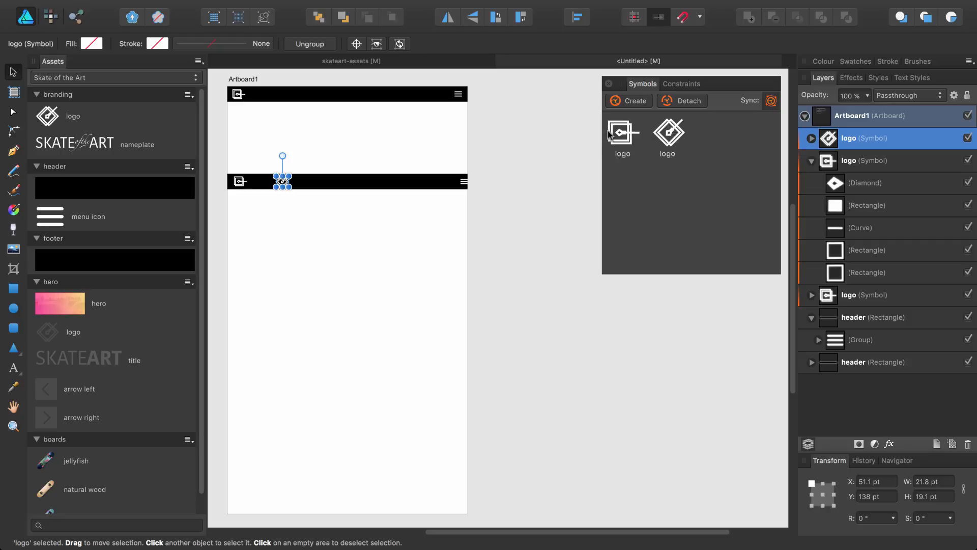
pyautogui.moveTo(51, 118); pyautogui.dragTo(305, 182)
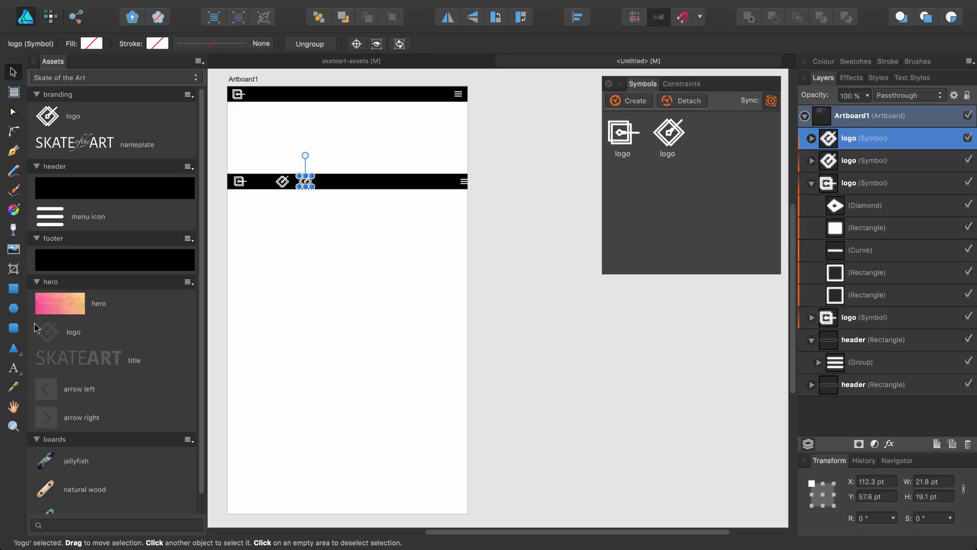
pyautogui.moveTo(45, 334); pyautogui.dragTo(343, 314)
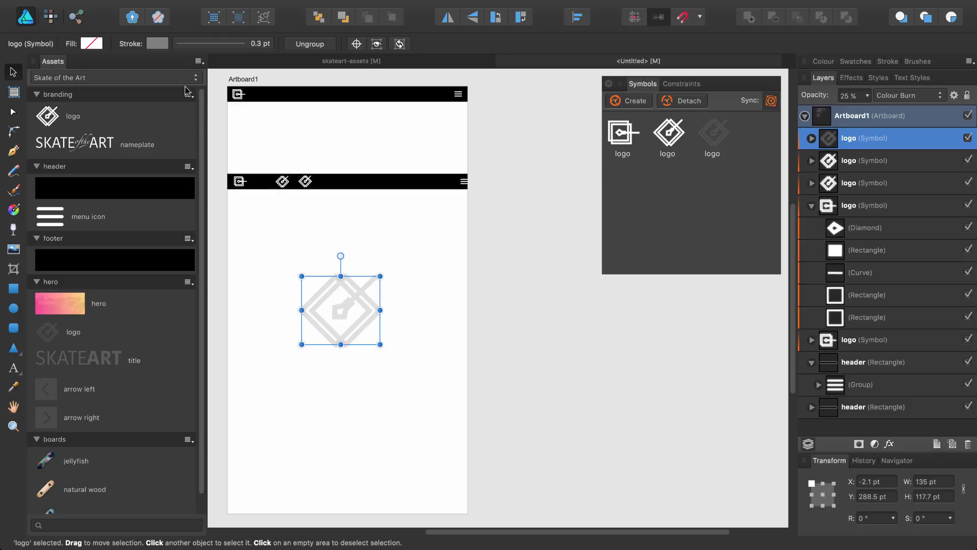
# - Embed the Skate of the Art asset category in the current document
pyautogui.click(198, 62)
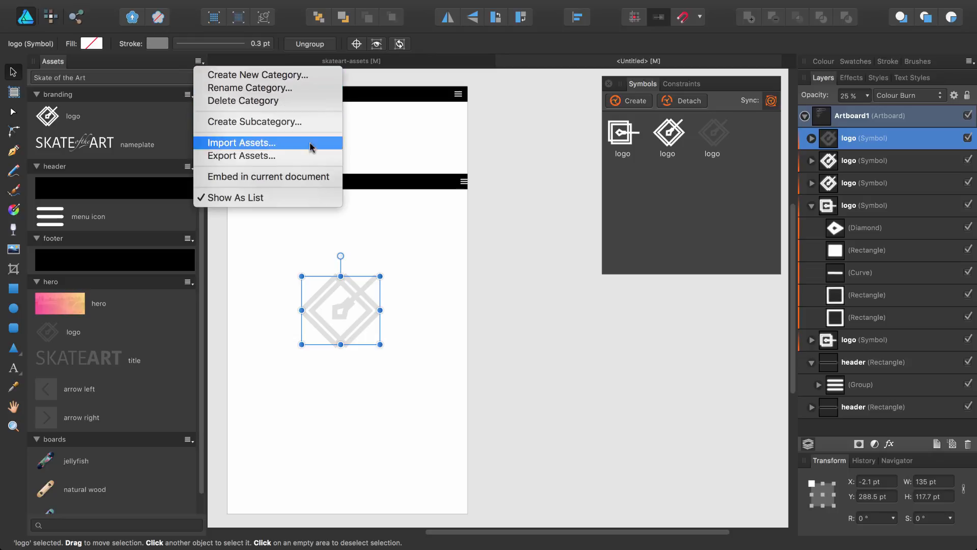
pyautogui.click(335, 182)
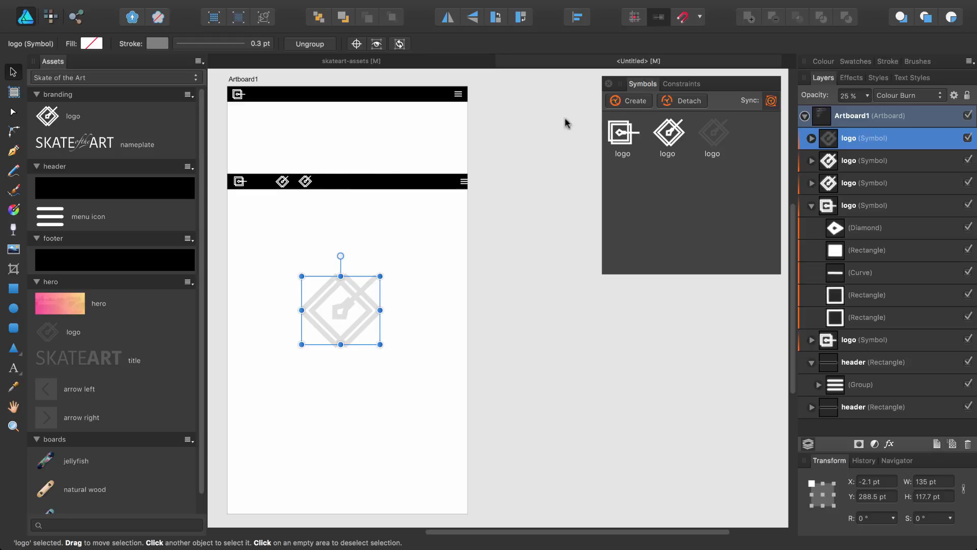
# - Separate the Constraints panel from the Symbols panel, float it over the artboard, and bring up the program's help options
pyautogui.moveTo(678, 91); pyautogui.dragTo(441, 264)
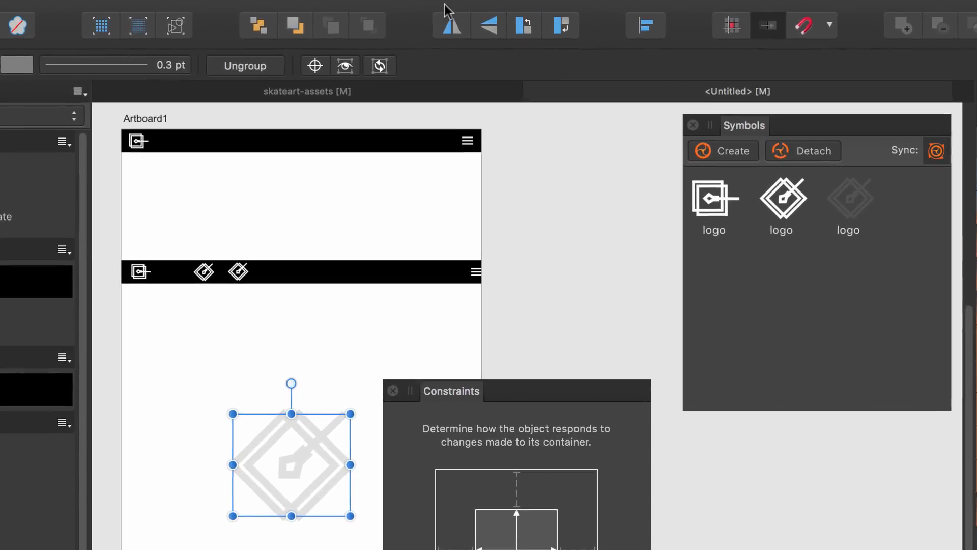
pyautogui.moveTo(441, 1)
pyautogui.click(400, 17)
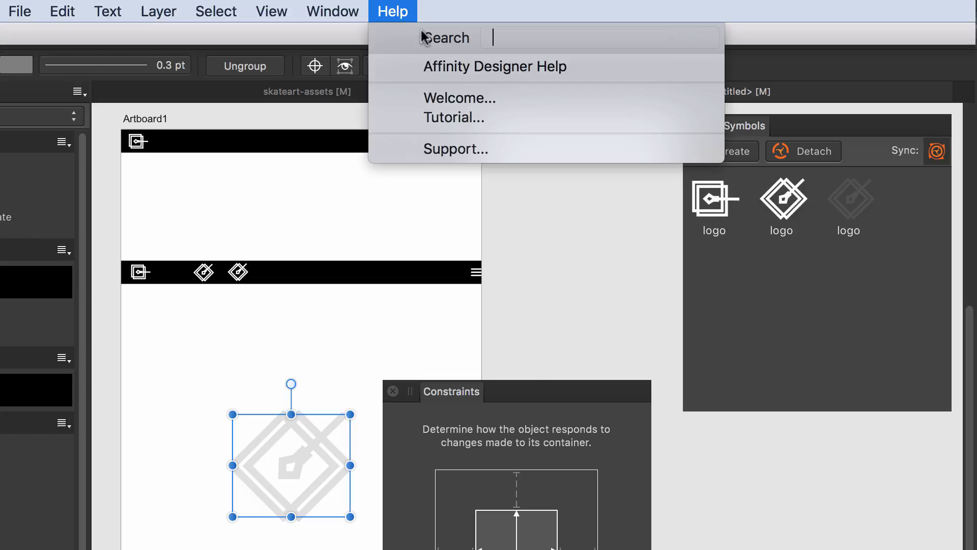